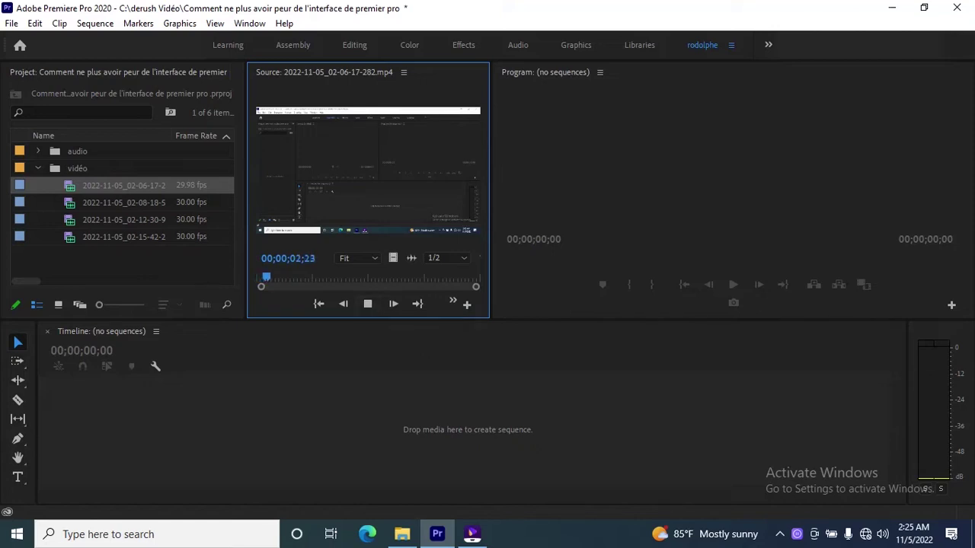
# Scrub the first clip's Source preview through to its end at 00;00;58;24.
pyautogui.moveTo(273, 278); pyautogui.dragTo(446, 278)
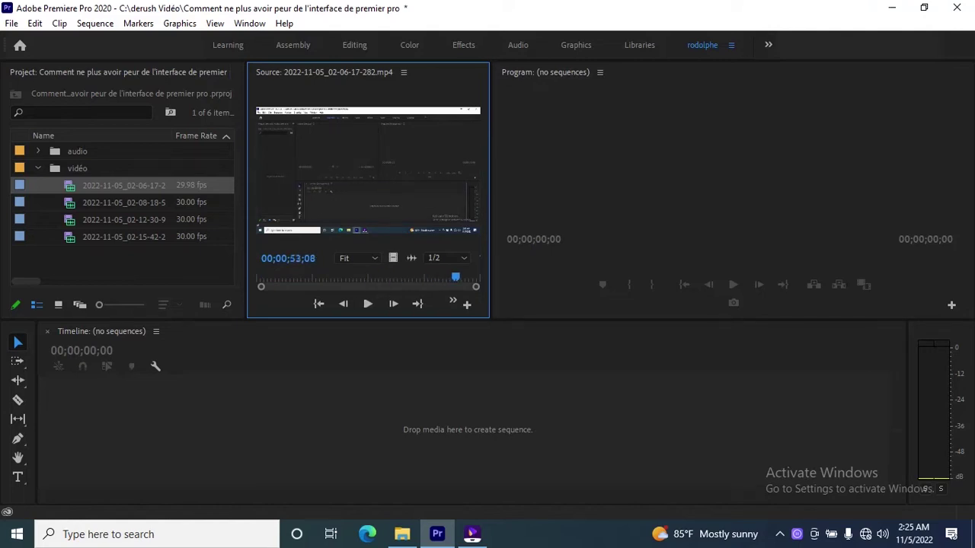
pyautogui.moveTo(445, 278); pyautogui.dragTo(477, 278)
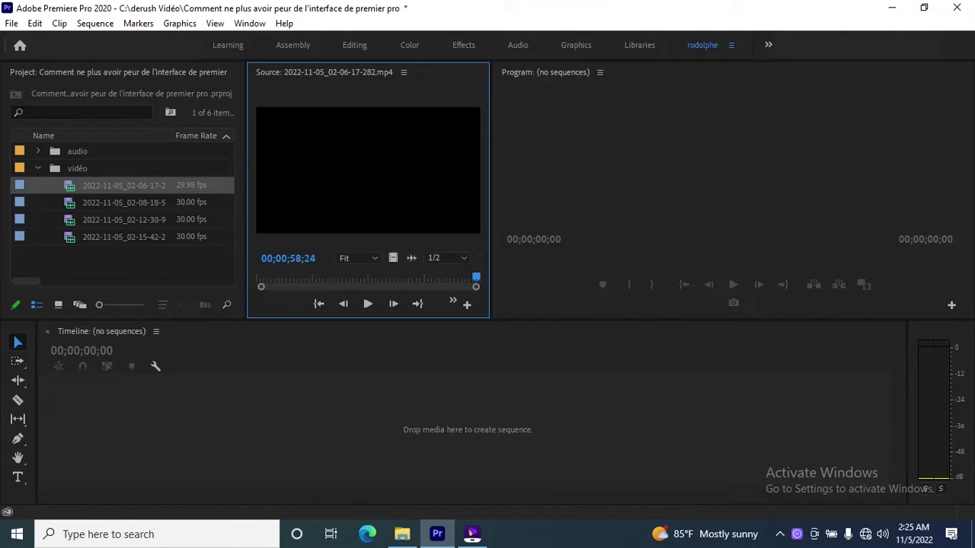
# Load clip 2022-11-05_02-08-18-550 into the Source monitor and make a sequence from it on V1.
pyautogui.doubleClick(122, 202)
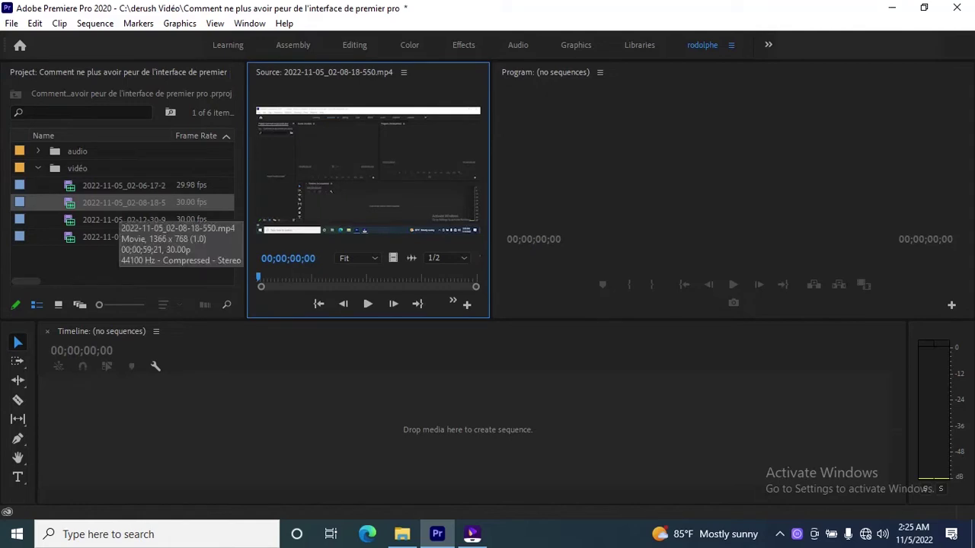
pyautogui.click(122, 185)
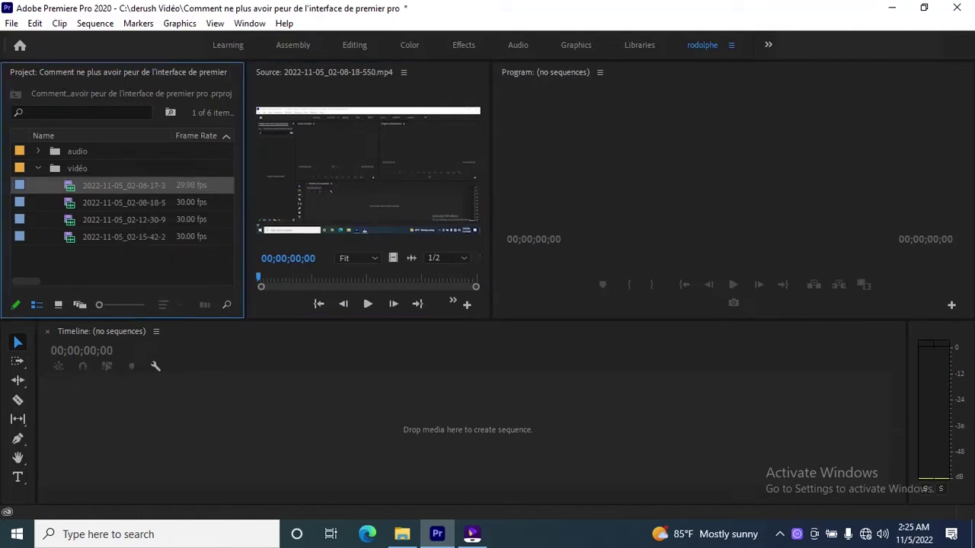
pyautogui.click(122, 185)
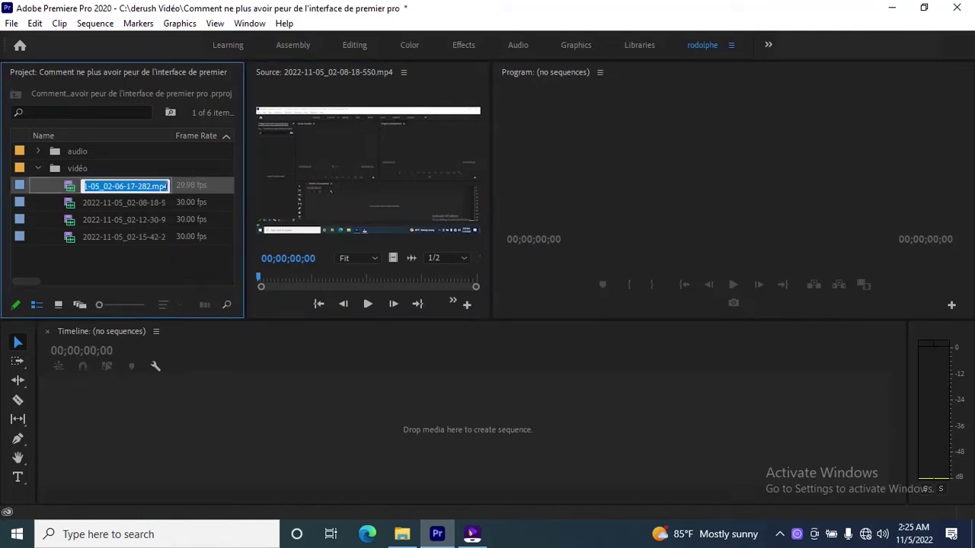
pyautogui.press('Escape')
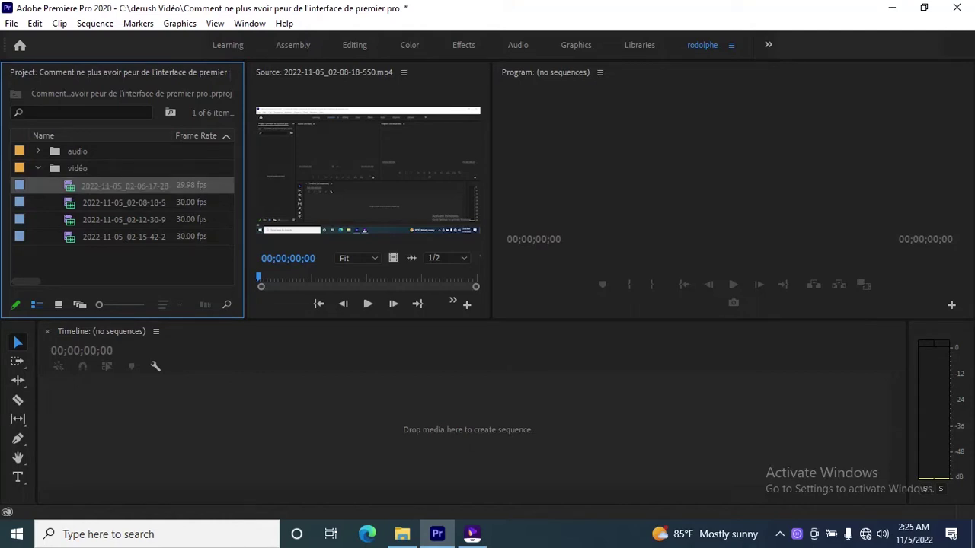
pyautogui.hotkey('shift', '2')
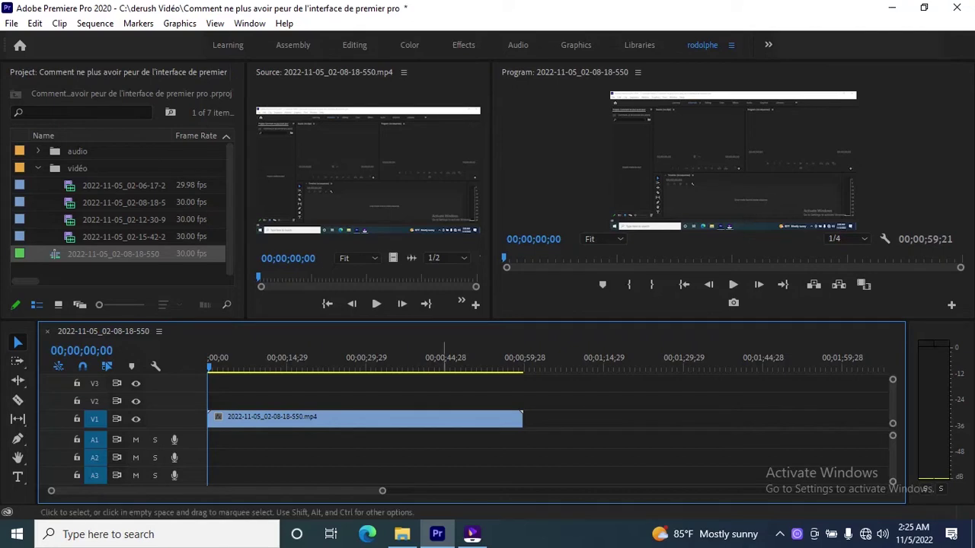
# Zoom the timeline out, enlarge track V1 to show thumbnails, then select the new sequence.
pyautogui.moveTo(382, 490); pyautogui.dragTo(576, 491)
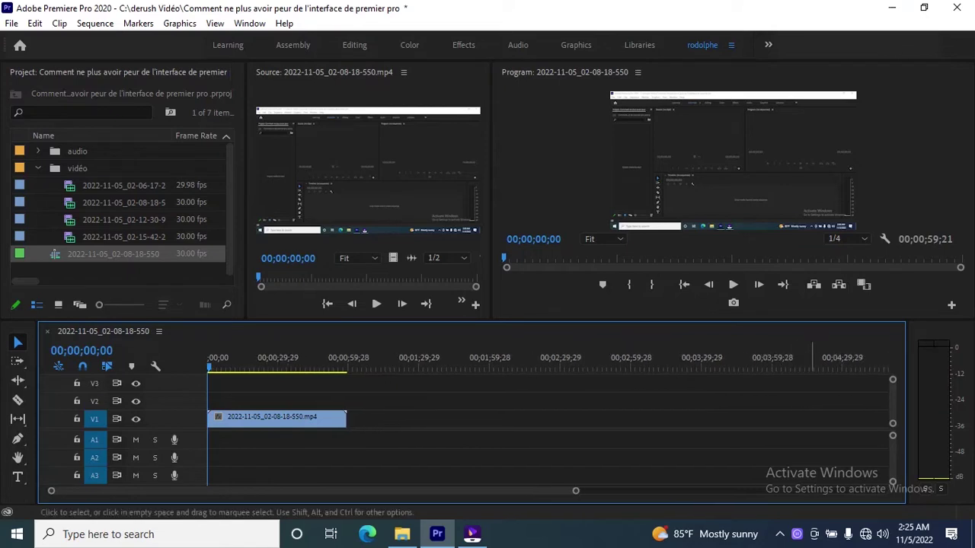
pyautogui.hotkey('ctrl', '=')
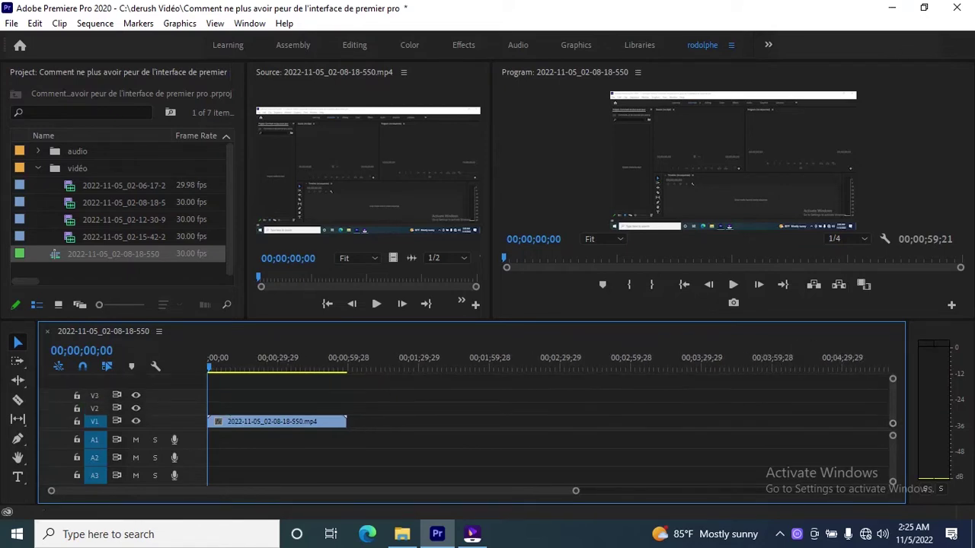
pyautogui.hotkey('ctrl', '-')
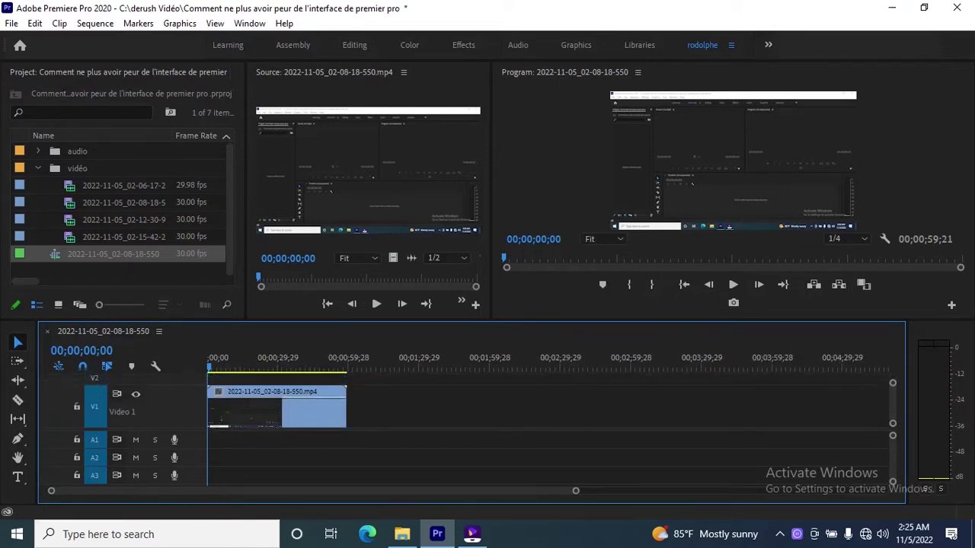
pyautogui.hotkey('ctrl', '=')
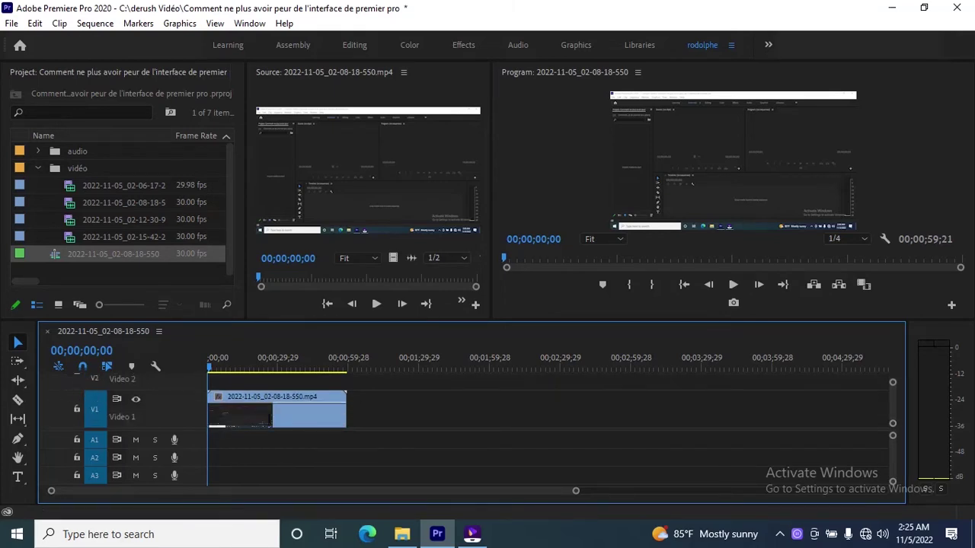
pyautogui.click(122, 236)
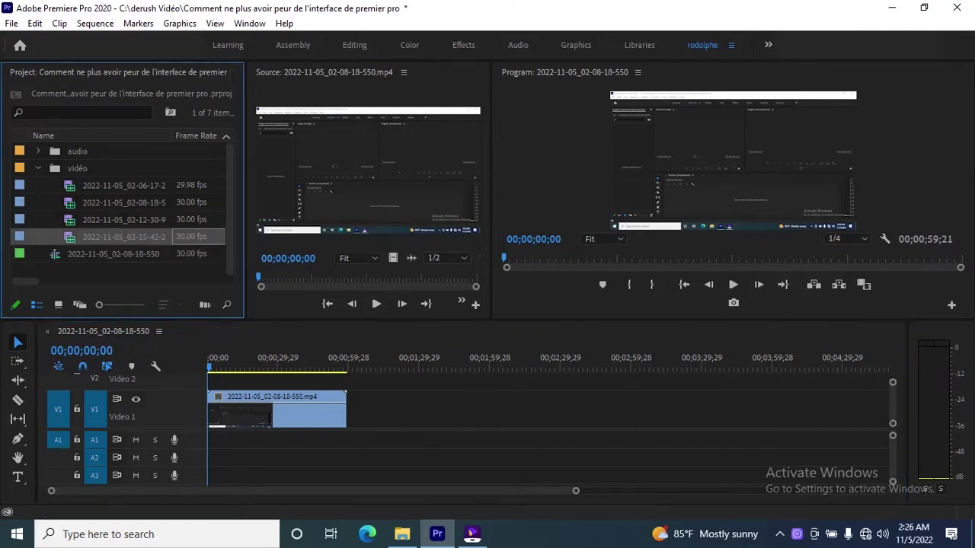
pyautogui.click(112, 253)
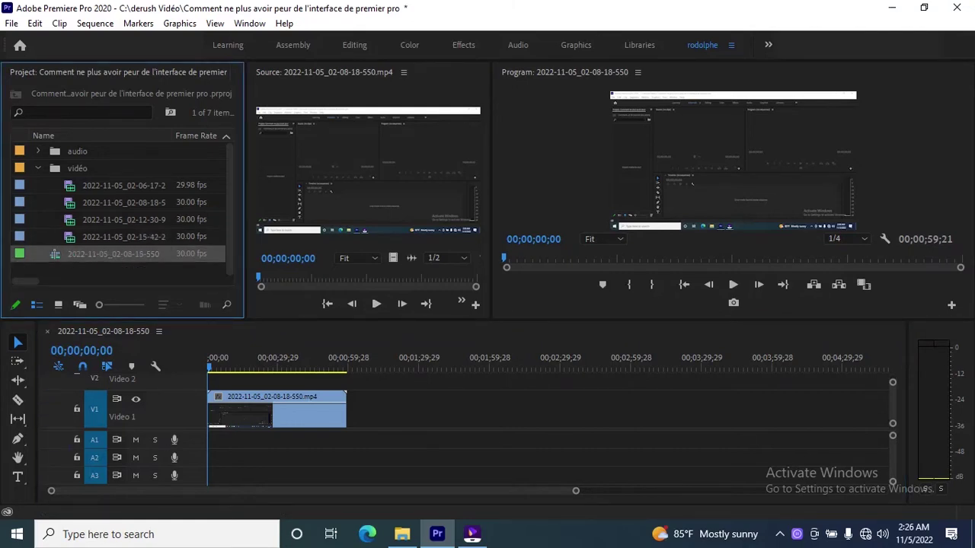
# Rename the sequence to 'comment ne plus avoir peur de l'interface de premier pro'.
pyautogui.rightClick(118, 254)
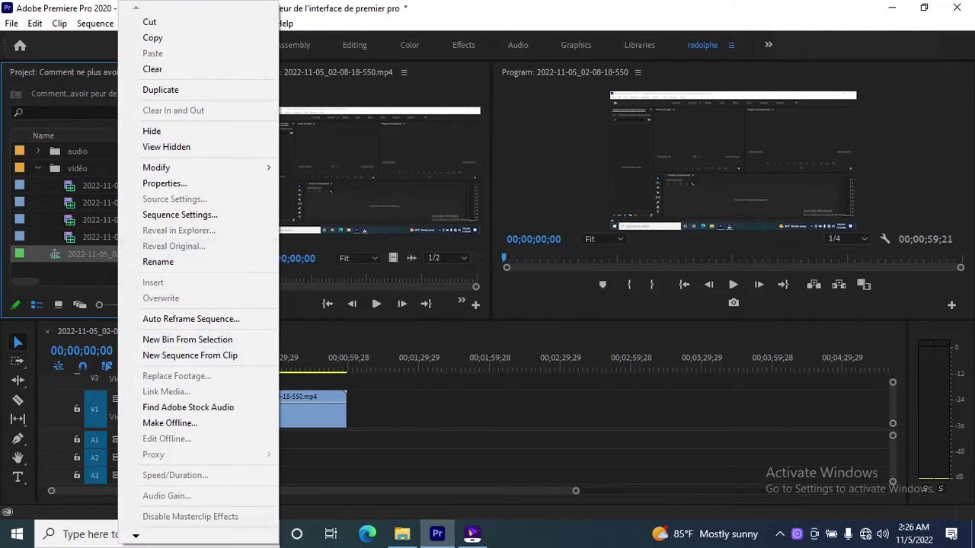
pyautogui.click(160, 261)
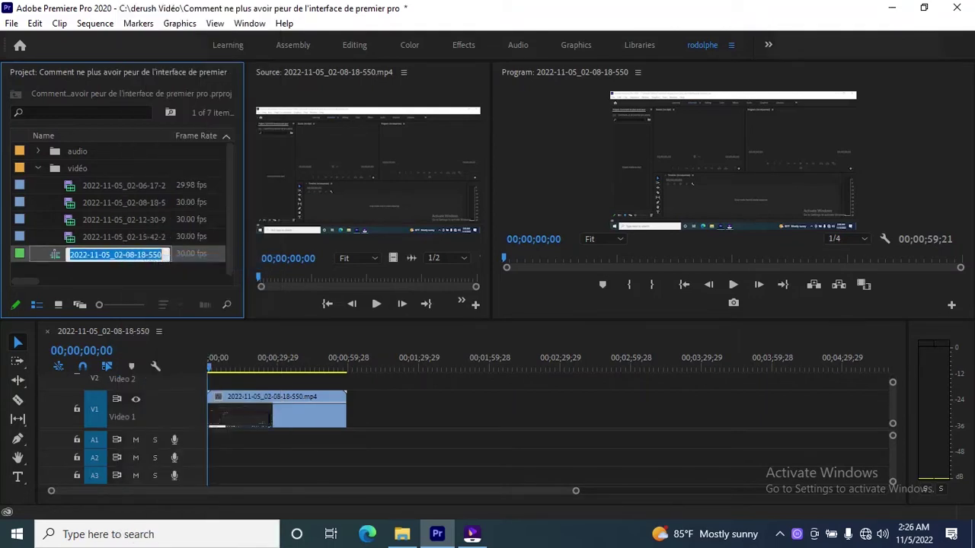
pyautogui.press('BackSpace')
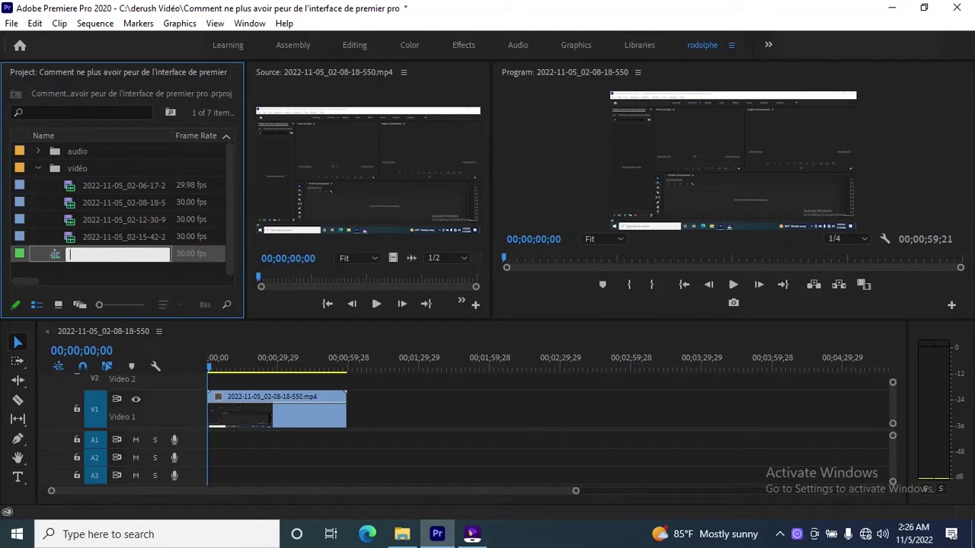
pyautogui.write('co')
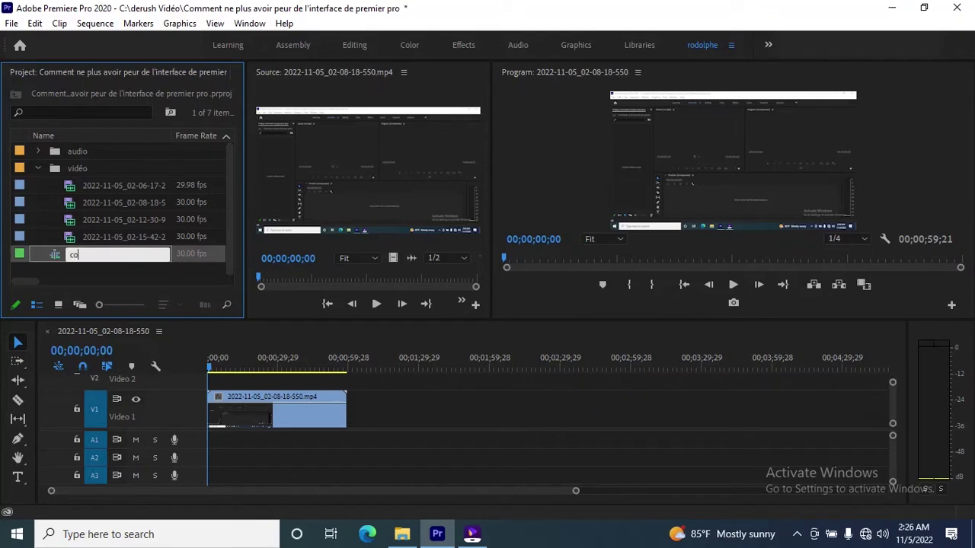
pyautogui.write('mmen')
pyautogui.write('t ')
pyautogui.write('fai')
pyautogui.write('r')
pyautogui.write('e')
pyautogui.press('BackSpace')
pyautogui.press('BackSpace')
pyautogui.press('BackSpace')
pyautogui.press('BackSpace')
pyautogui.press('BackSpace')
pyautogui.press('BackSpace')
pyautogui.write('n')
pyautogui.write('e p')
pyautogui.write('l')
pyautogui.write('us a')
pyautogui.write('vo')
pyautogui.write('i')
pyautogui.write('r')
pyautogui.write(' pe')
pyautogui.write('urr')
pyautogui.write(' de ')
pyautogui.write('l')
pyautogui.write("'")
pyautogui.write('in')
pyautogui.write('t')
pyautogui.write('e')
pyautogui.write('rf')
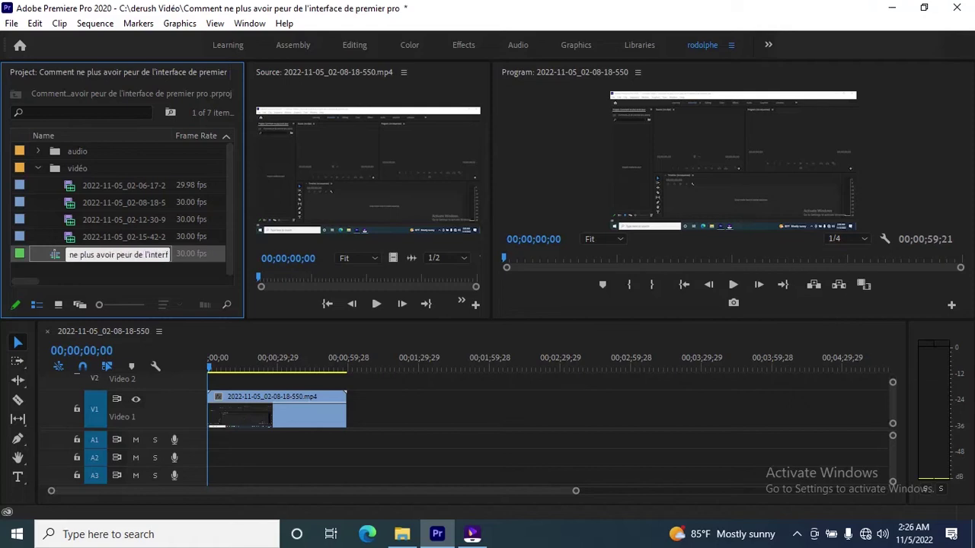
pyautogui.write('ace d')
pyautogui.write('e')
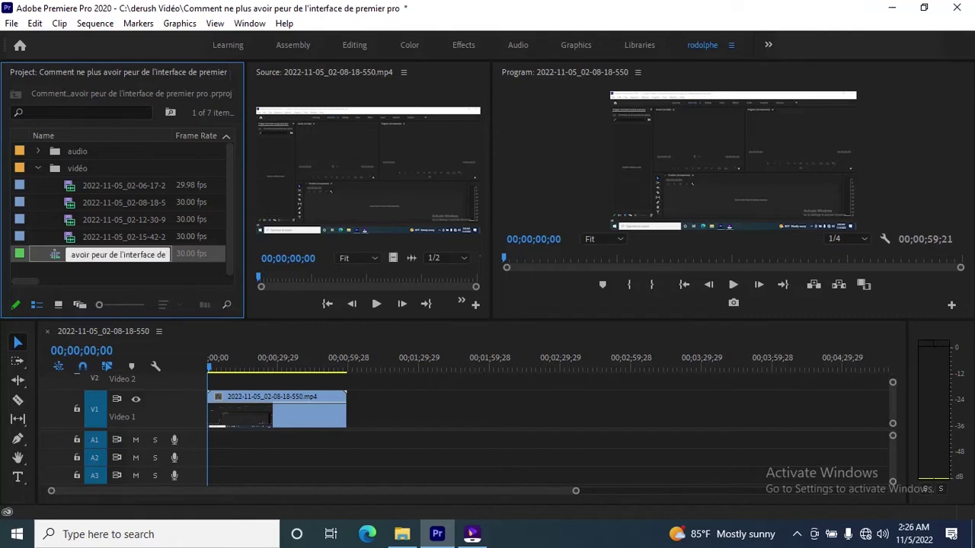
pyautogui.write(' p')
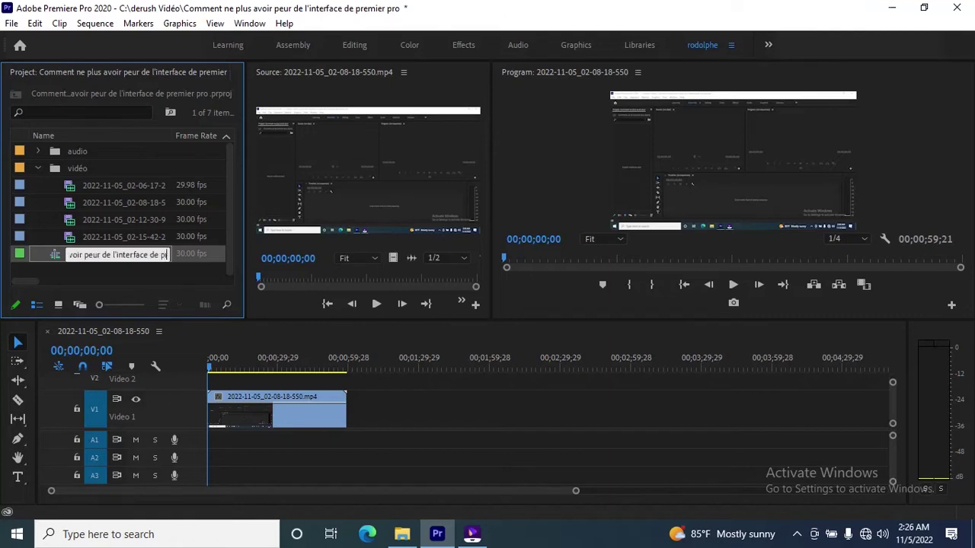
pyautogui.write('rem')
pyautogui.write('ier')
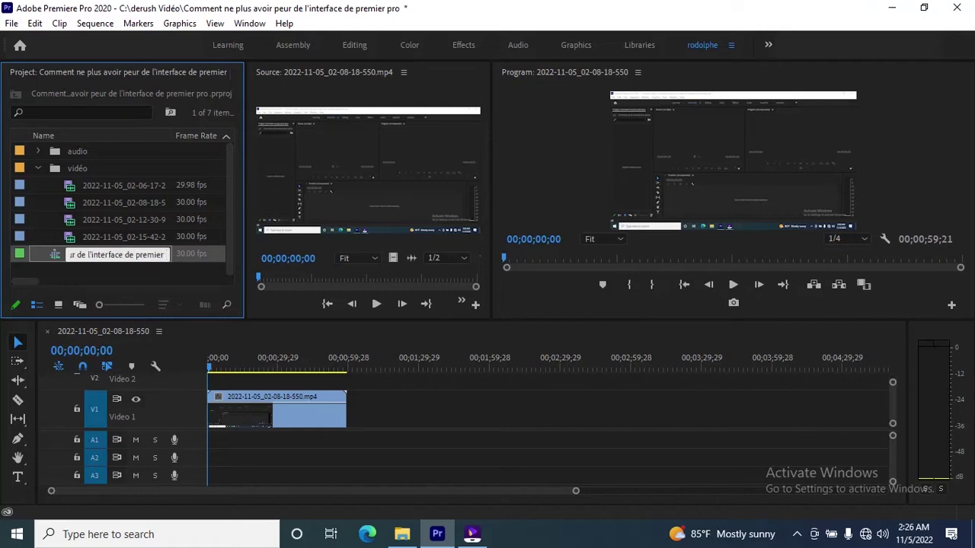
pyautogui.write(' pro')
pyautogui.click(198, 150)
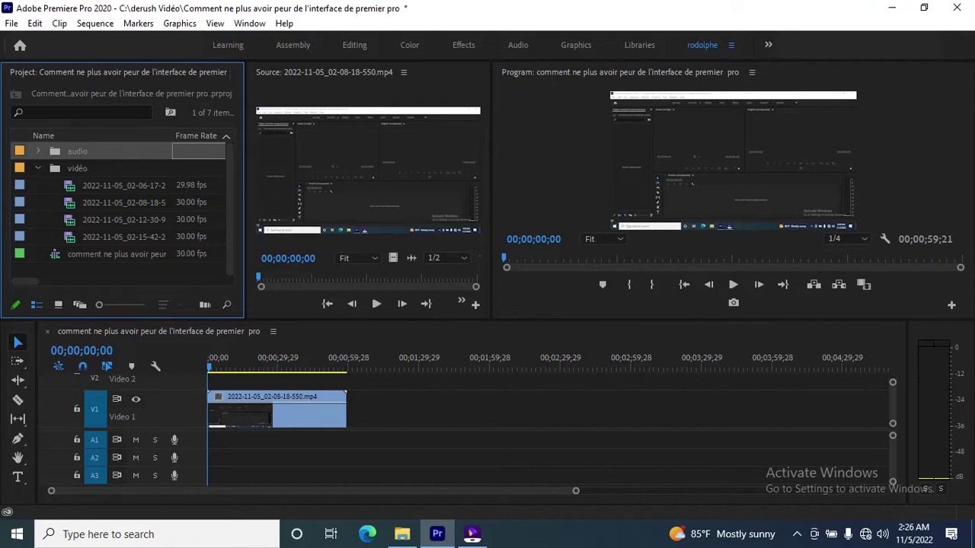
pyautogui.hscroll(3, 121, 201)
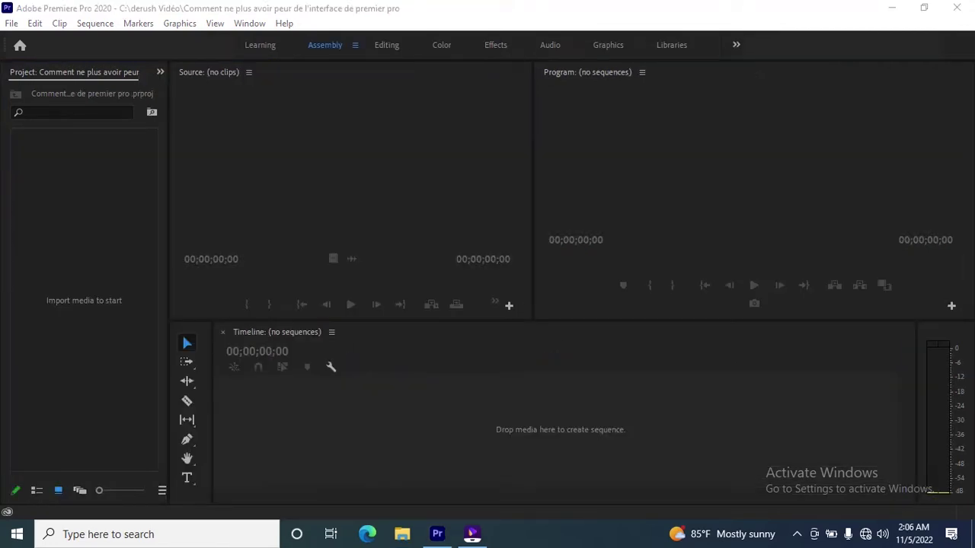
# Narrow the Project panel column and squeeze the Tools panel into one column, widening the Timeline.
pyautogui.click(350, 176)
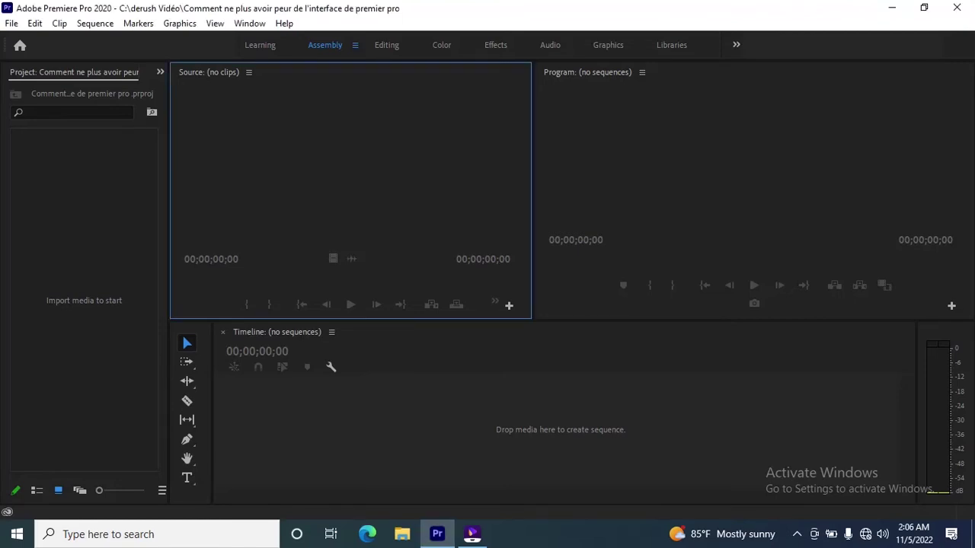
pyautogui.click(84, 228)
pyautogui.click(563, 411)
pyautogui.click(190, 411)
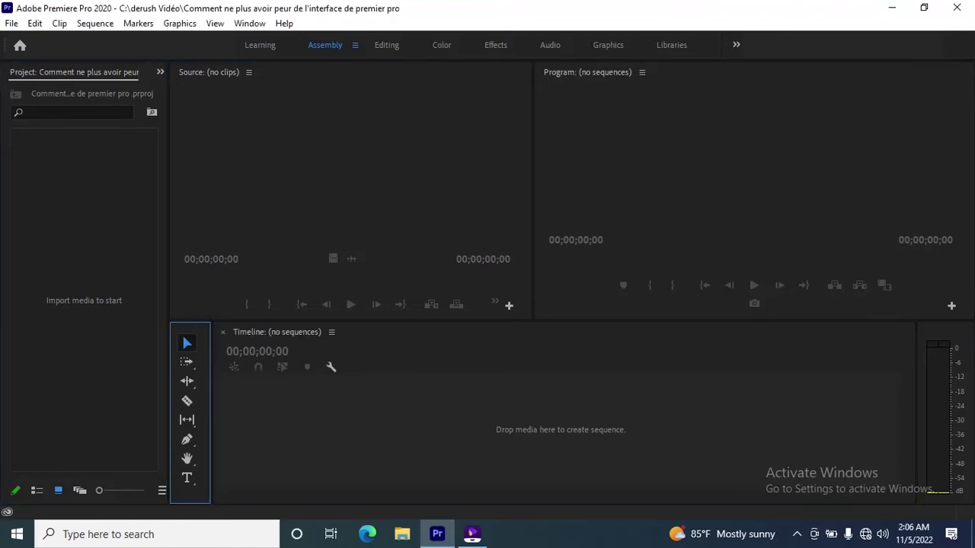
pyautogui.click(350, 175)
pyautogui.click(754, 175)
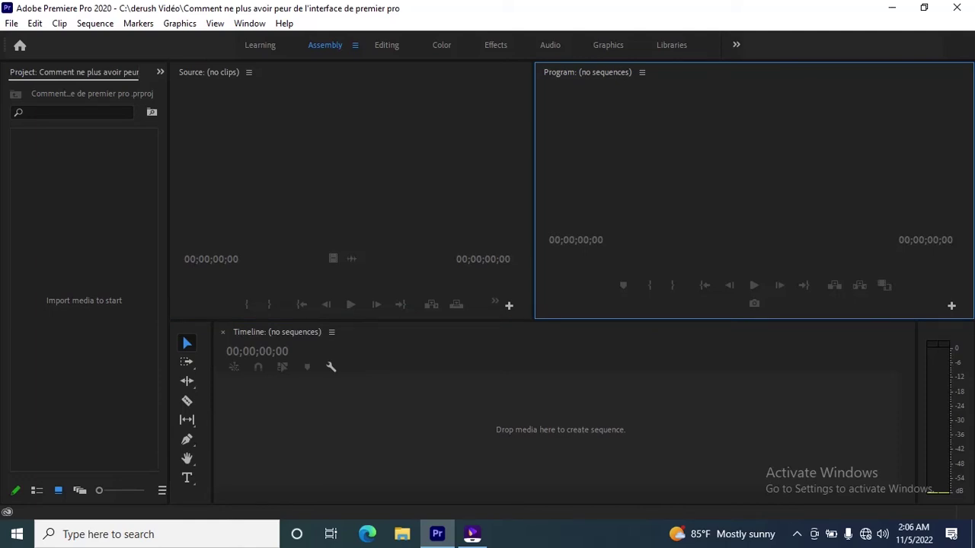
pyautogui.click(84, 229)
pyautogui.moveTo(168, 228)
pyautogui.mouseDown()
pyautogui.moveTo(113, 229)
pyautogui.moveTo(169, 228)
pyautogui.mouseUp()
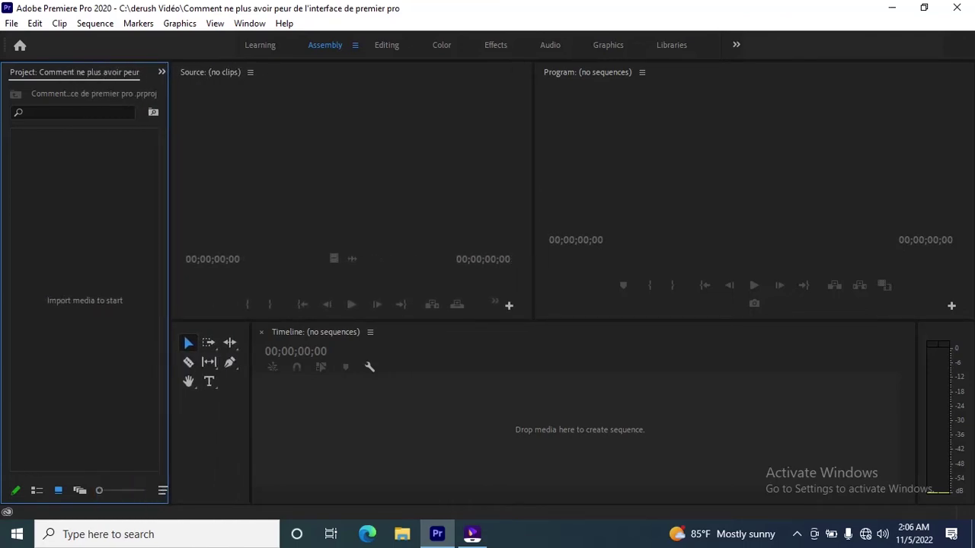
pyautogui.click(183, 333)
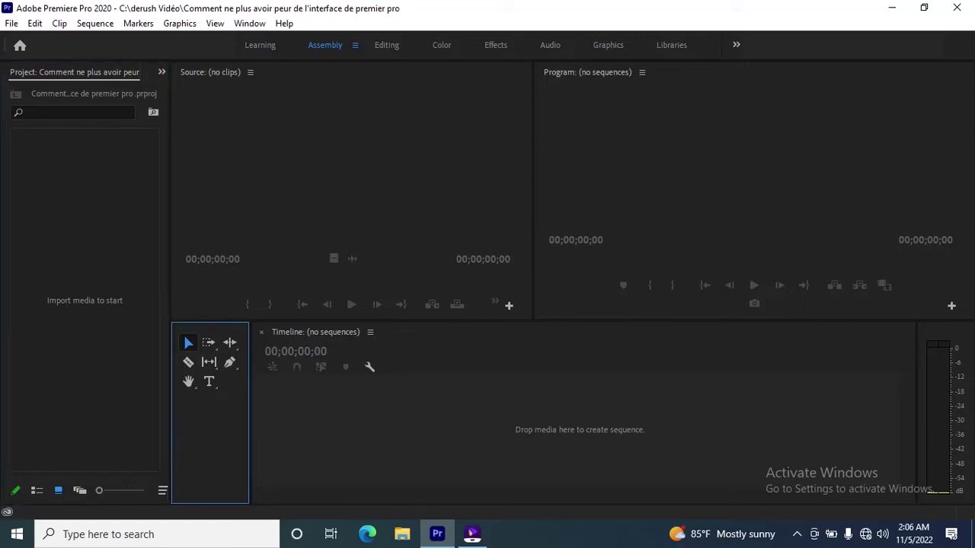
pyautogui.moveTo(250, 412); pyautogui.dragTo(208, 411)
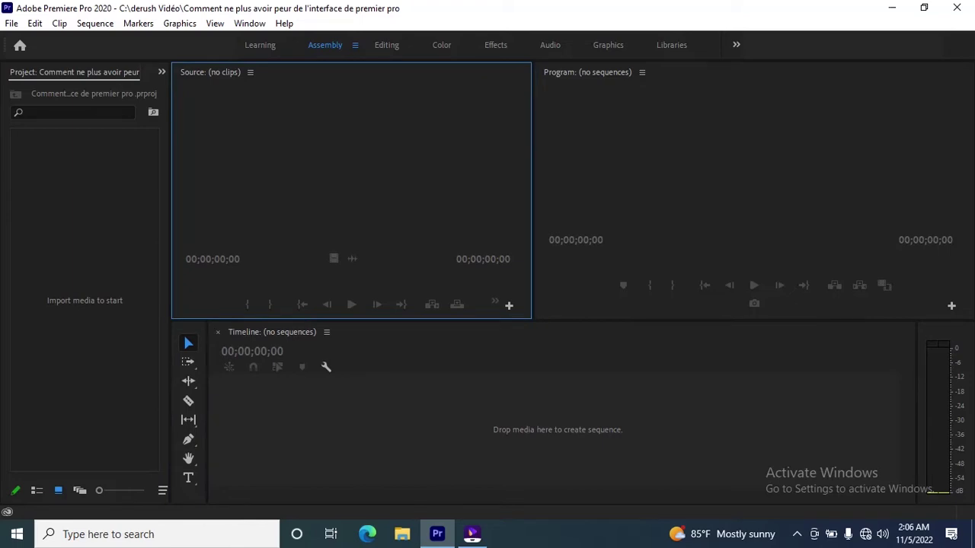
pyautogui.click(753, 183)
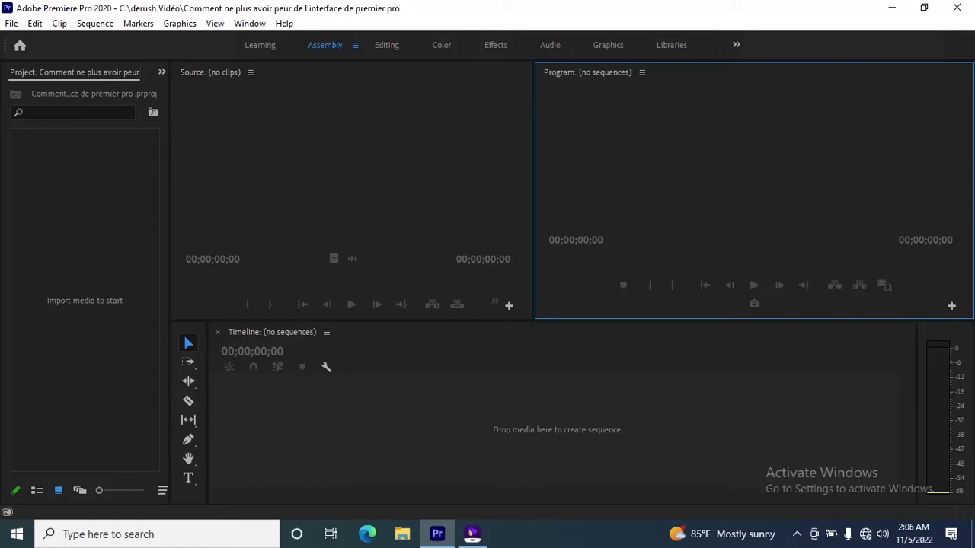
pyautogui.click(558, 411)
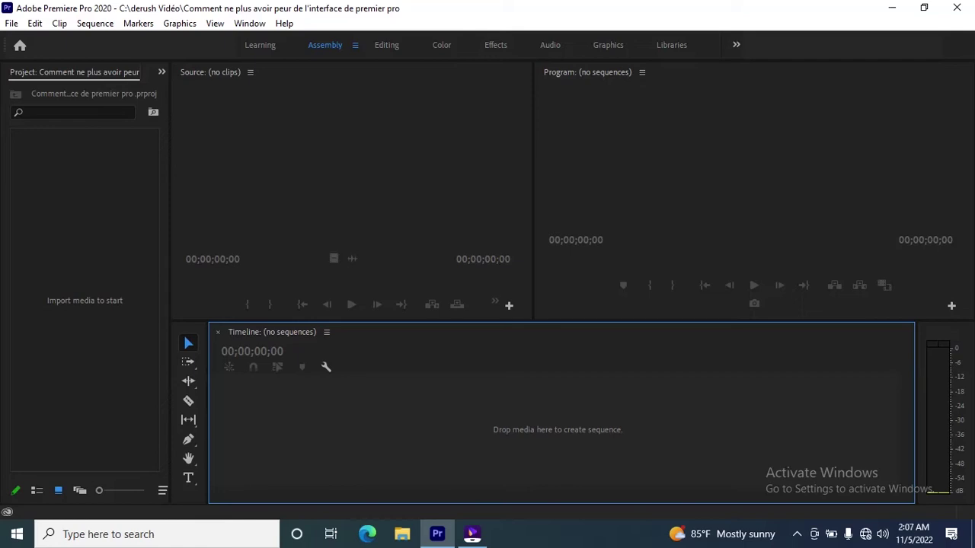
pyautogui.click(188, 344)
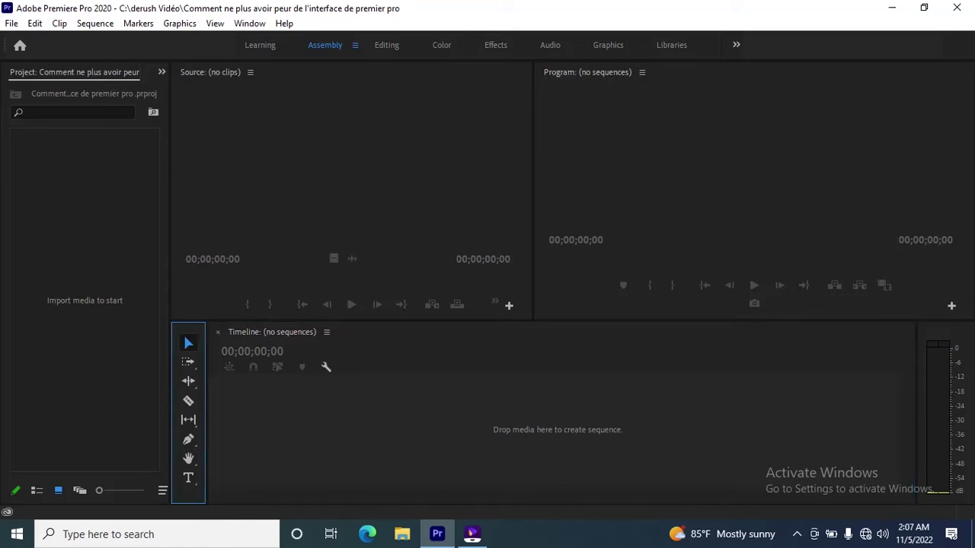
pyautogui.click(944, 411)
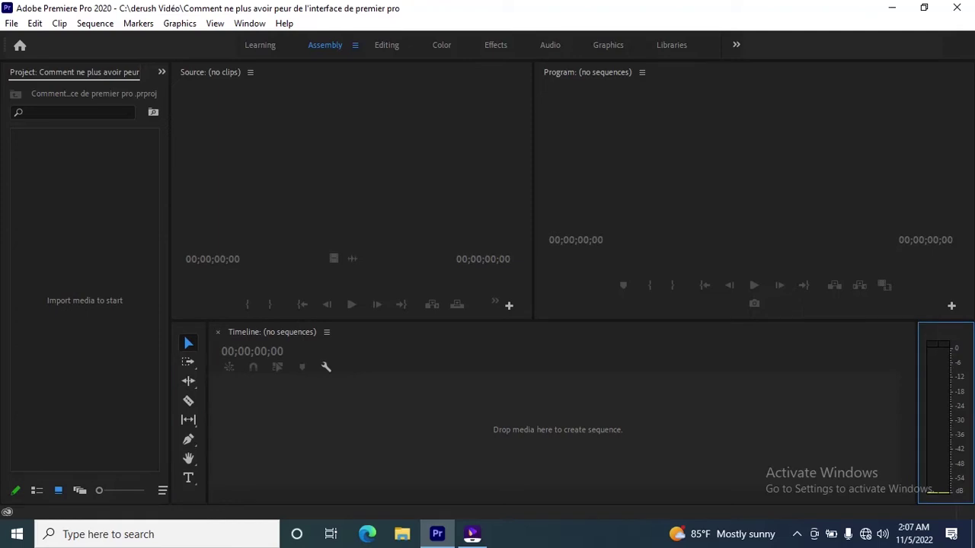
pyautogui.click(556, 411)
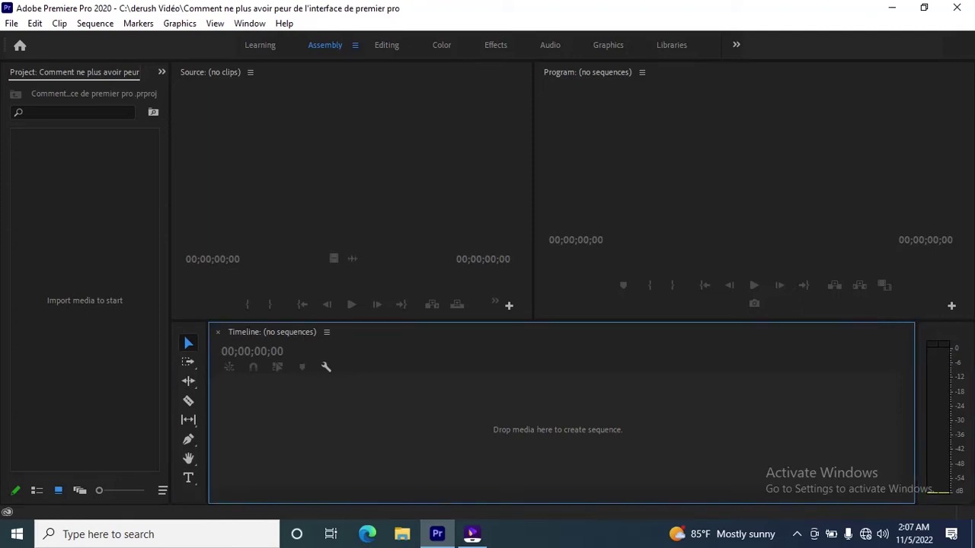
pyautogui.click(350, 191)
pyautogui.click(85, 228)
pyautogui.click(557, 411)
pyautogui.click(84, 228)
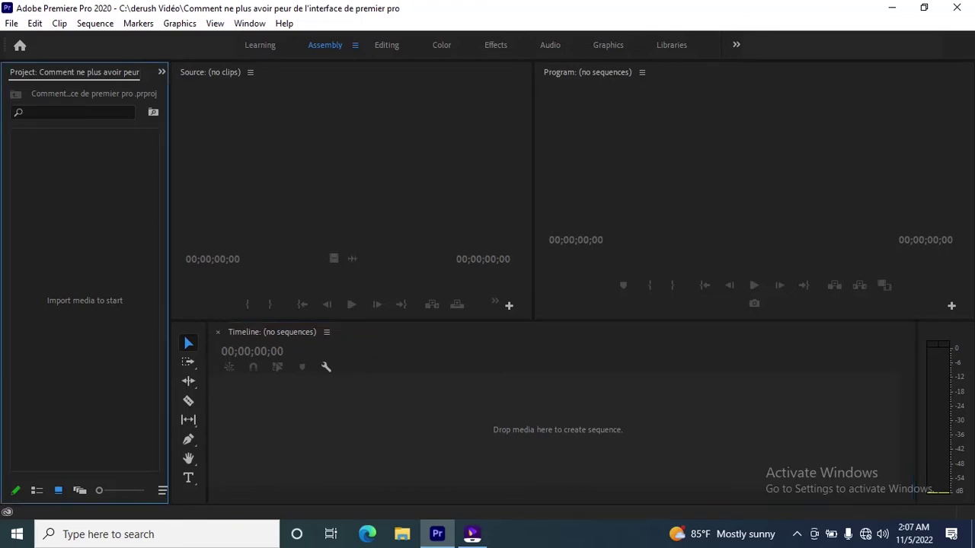
pyautogui.click(188, 492)
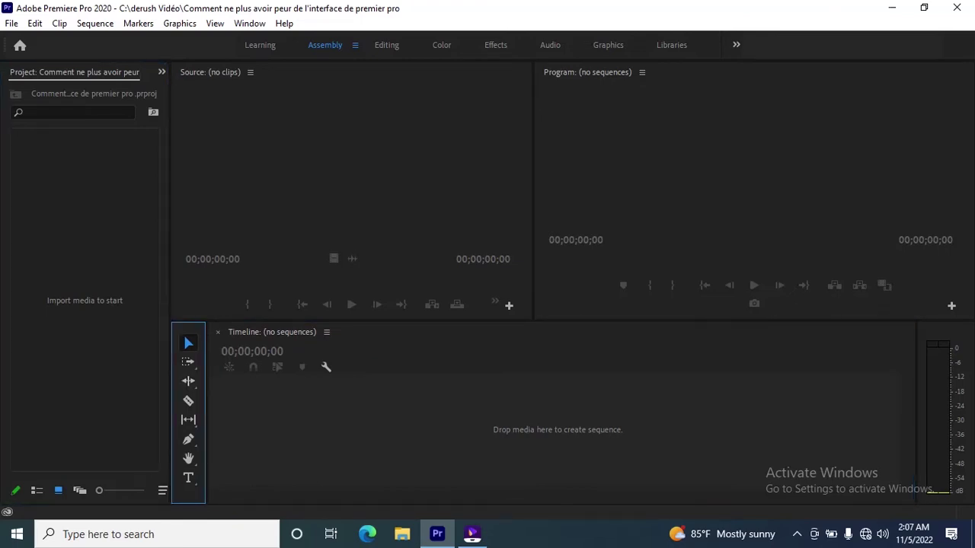
pyautogui.click(350, 190)
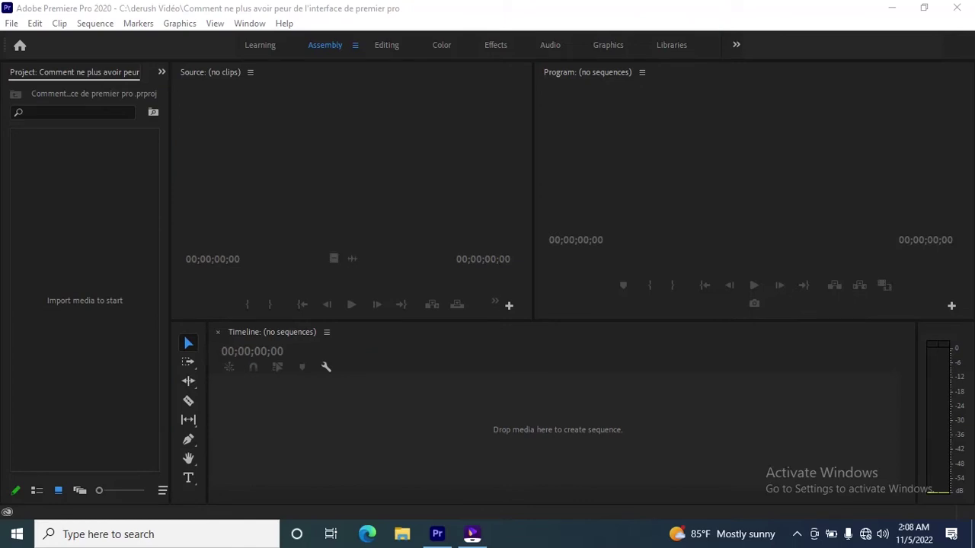
pyautogui.click(85, 229)
pyautogui.moveTo(73, 71)
pyautogui.mouseDown()
pyautogui.moveTo(350, 198)
pyautogui.moveTo(73, 72)
pyautogui.mouseUp()
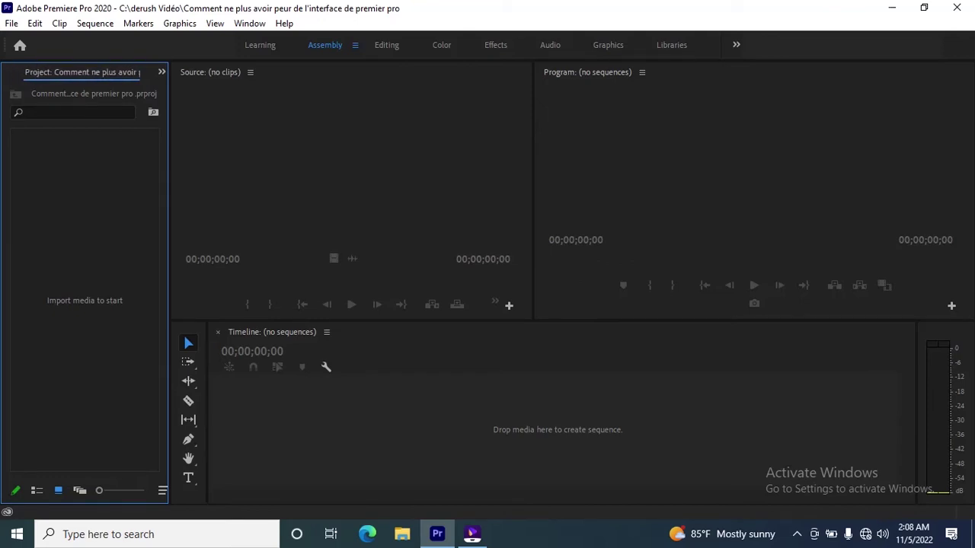
pyautogui.moveTo(72, 72)
pyautogui.mouseDown()
pyautogui.moveTo(350, 99)
pyautogui.moveTo(350, 111)
pyautogui.mouseUp()
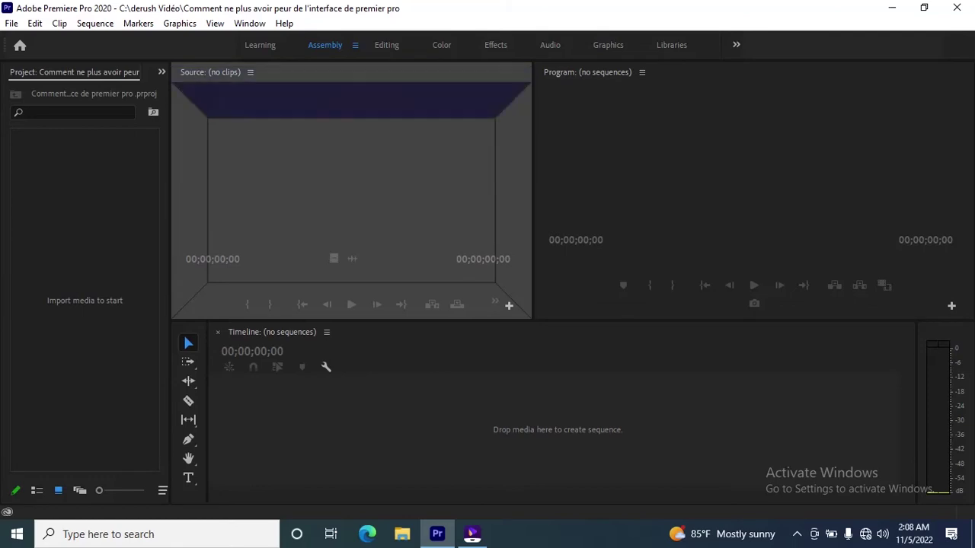
pyautogui.moveTo(350, 110); pyautogui.dragTo(351, 72)
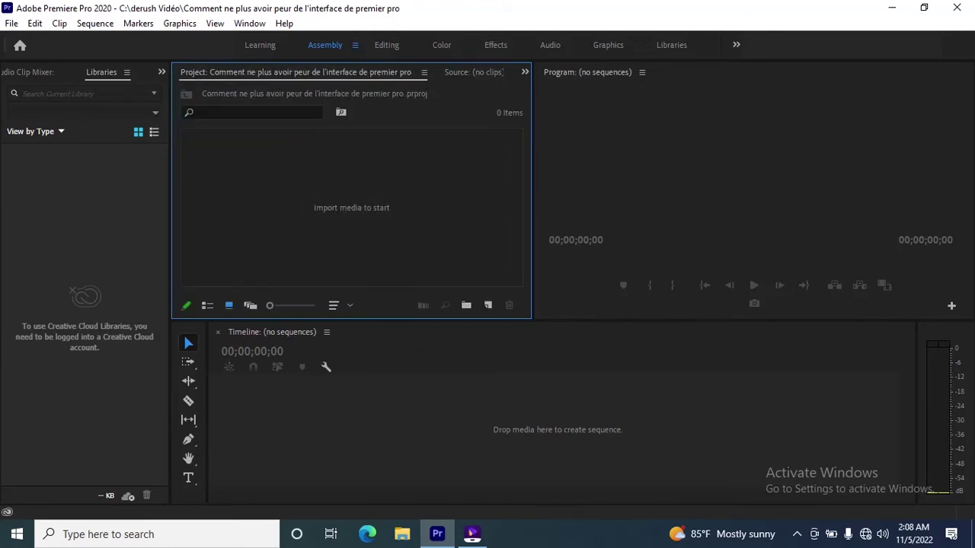
pyautogui.click(472, 71)
pyautogui.click(27, 72)
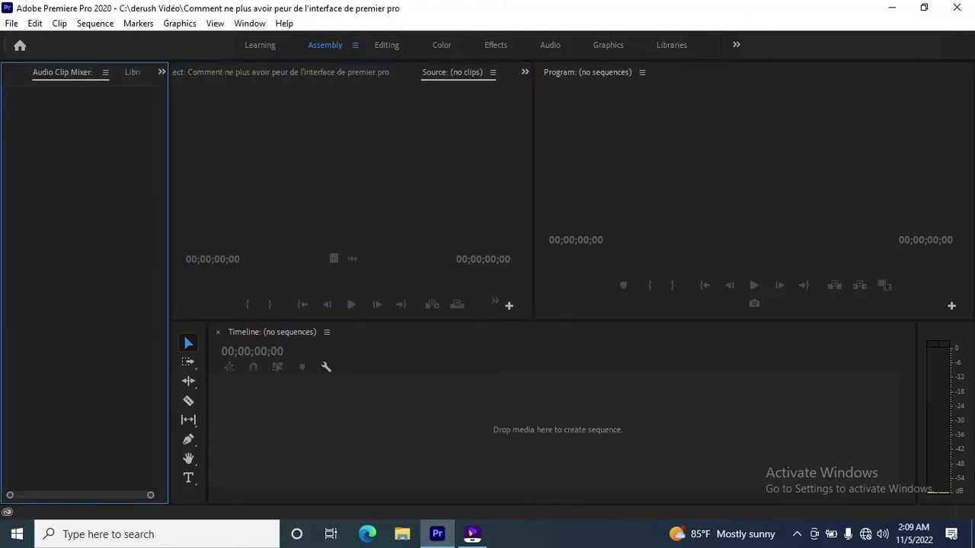
pyautogui.click(114, 72)
pyautogui.click(152, 74)
pyautogui.click(129, 72)
pyautogui.click(164, 76)
pyautogui.click(31, 72)
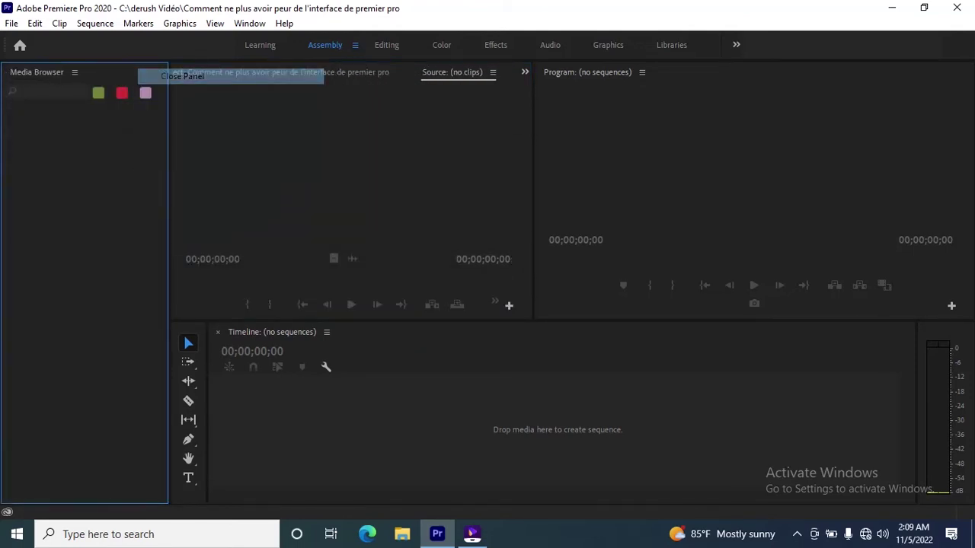
pyautogui.click(67, 72)
pyautogui.click(114, 73)
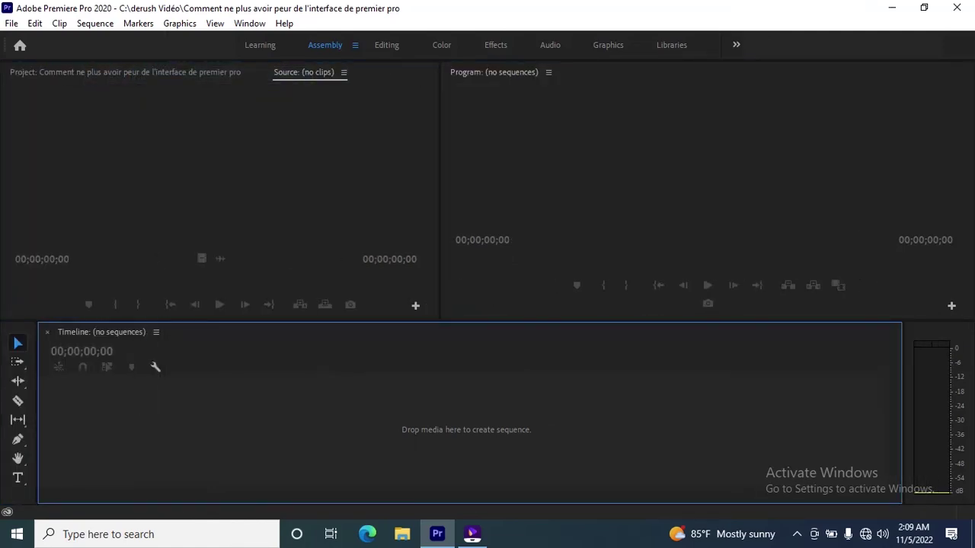
pyautogui.hotkey('shift', '2')
pyautogui.hotkey('shift', '4')
pyautogui.hotkey('shift', '3')
pyautogui.hotkey('shift', '4')
pyautogui.hotkey('shift', '2')
pyautogui.hotkey('shift', '1')
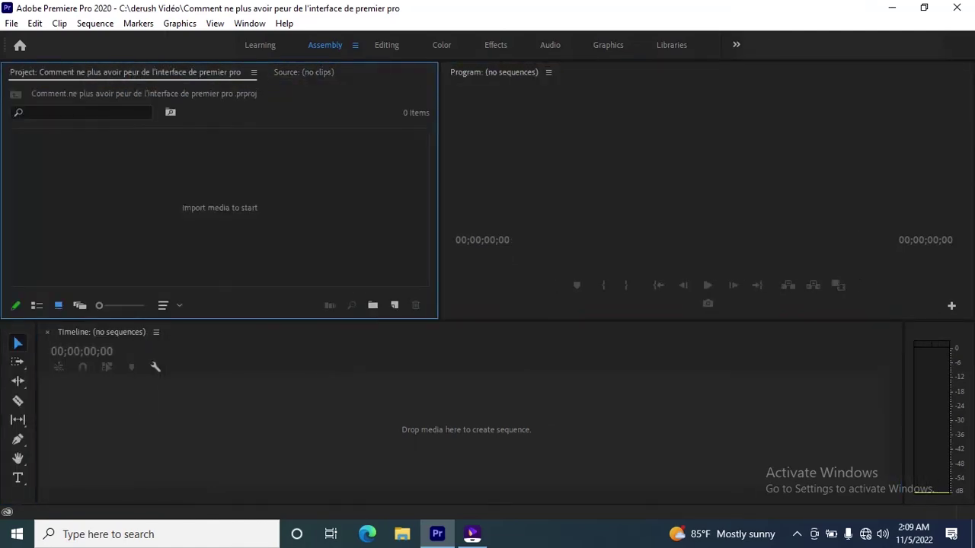
pyautogui.hotkey('shift', '2')
pyautogui.hotkey('shift', '4')
pyautogui.hotkey('shift', '3')
pyautogui.hotkey('shift', '4')
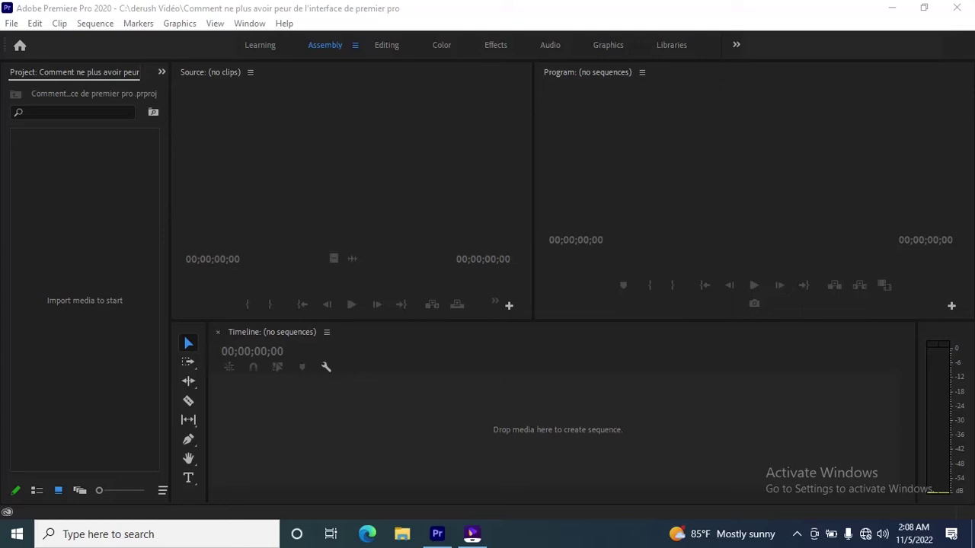
pyautogui.click(85, 228)
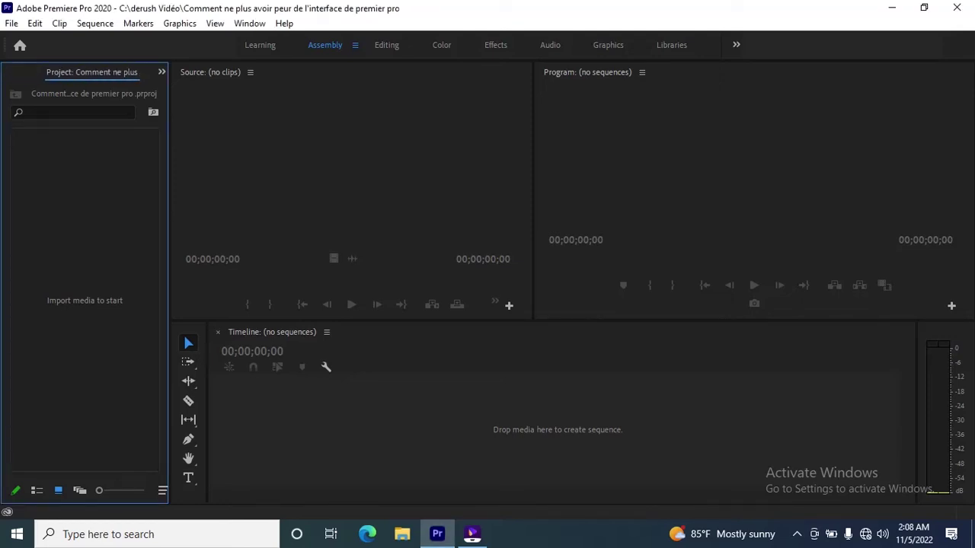
pyautogui.moveTo(74, 71)
pyautogui.mouseDown()
pyautogui.moveTo(351, 198)
pyautogui.moveTo(84, 229)
pyautogui.mouseUp()
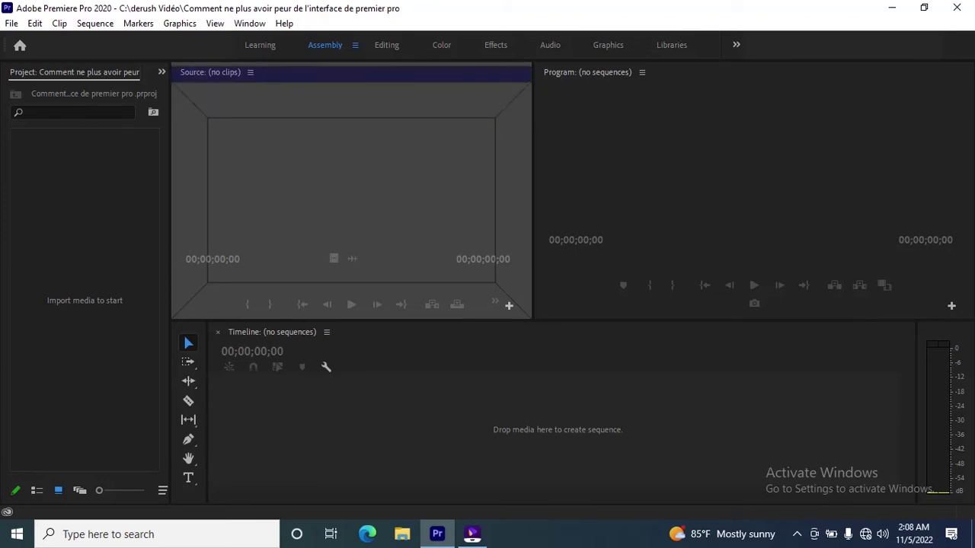
# Dock the Project panel into the Source monitor's panel group.
pyautogui.moveTo(75, 72); pyautogui.dragTo(351, 191)
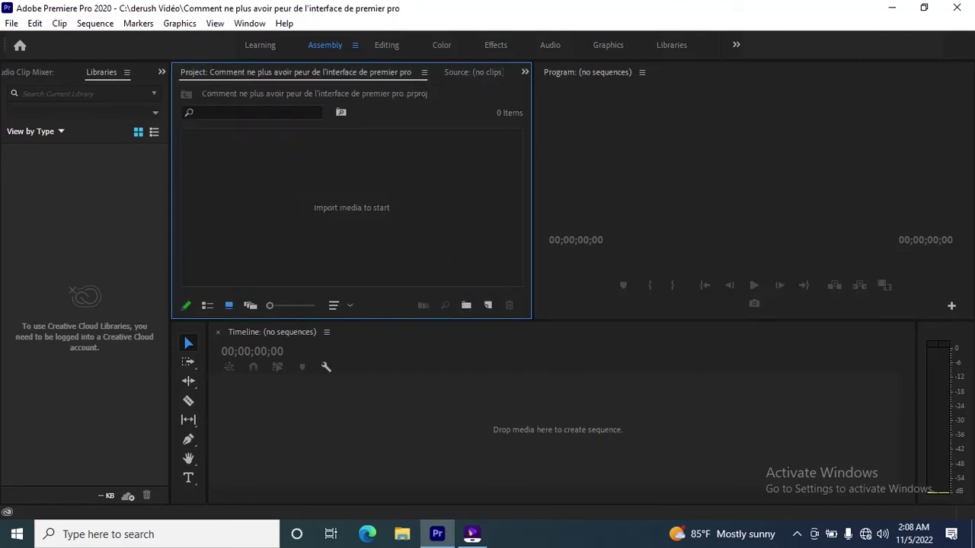
pyautogui.hotkey('shift', '2')
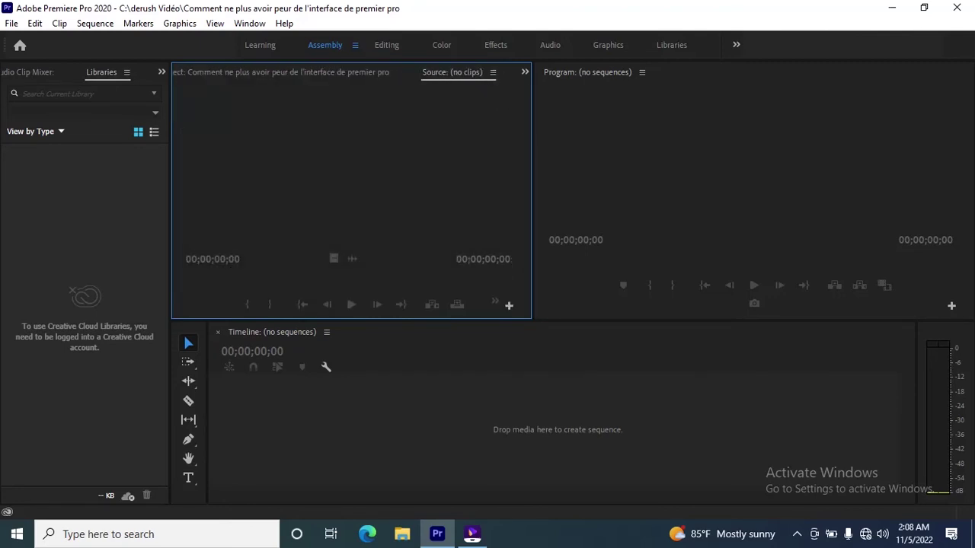
pyautogui.hotkey('shift', '6')
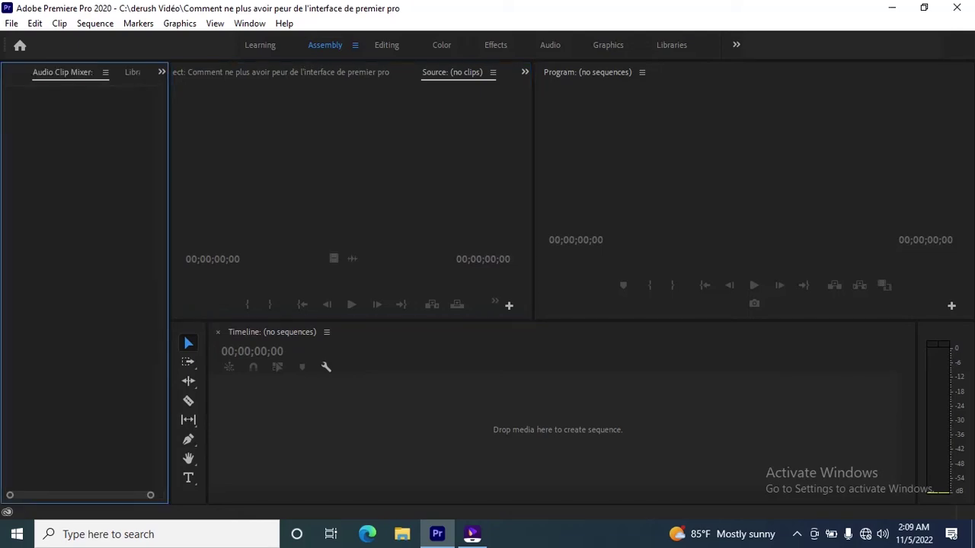
# Close the Audio Clip Mixer, Libraries, Markers and Media Browser panels.
pyautogui.click(105, 72)
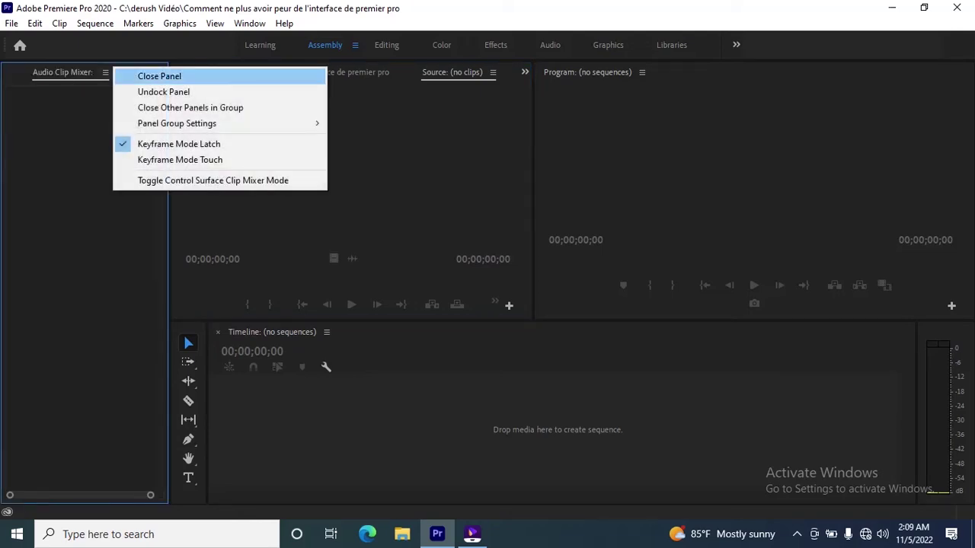
pyautogui.click(152, 76)
pyautogui.click(127, 72)
pyautogui.click(168, 75)
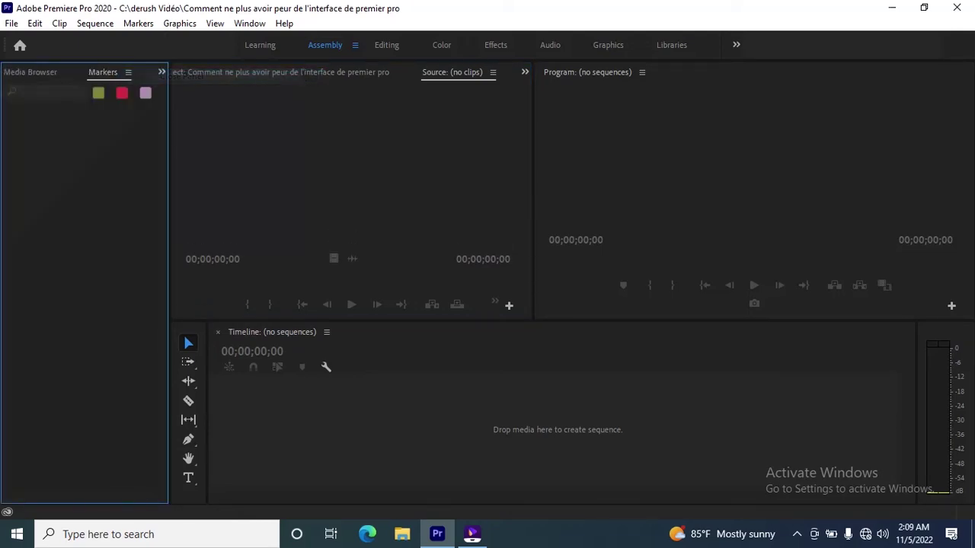
pyautogui.click(128, 71)
pyautogui.click(182, 76)
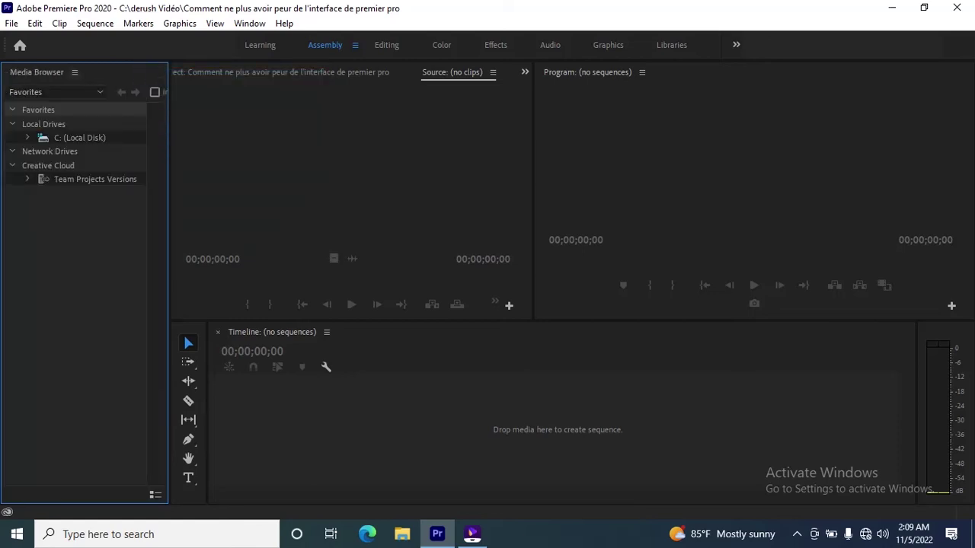
pyautogui.click(74, 72)
pyautogui.click(115, 76)
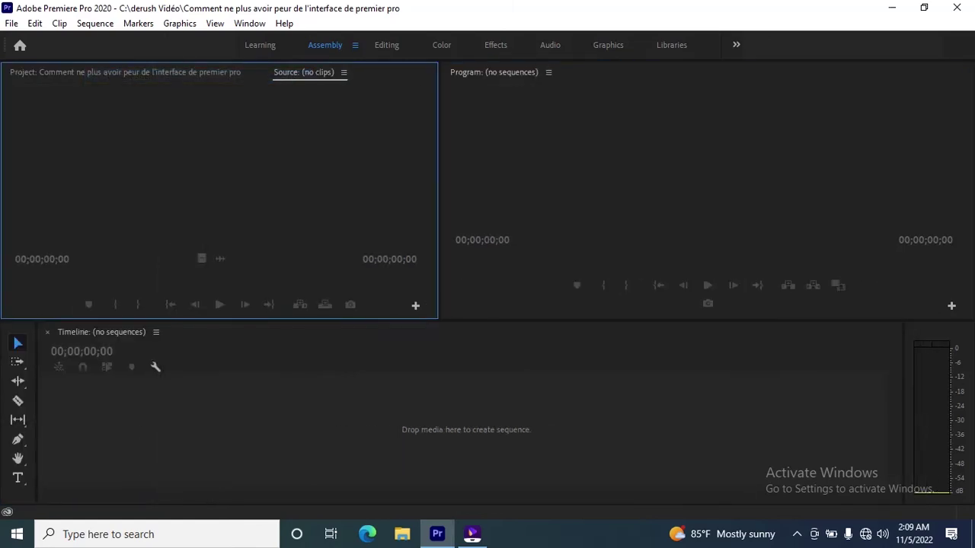
# Activate the Timeline, Project and Program monitor panels in turn to check the layout.
pyautogui.click(114, 434)
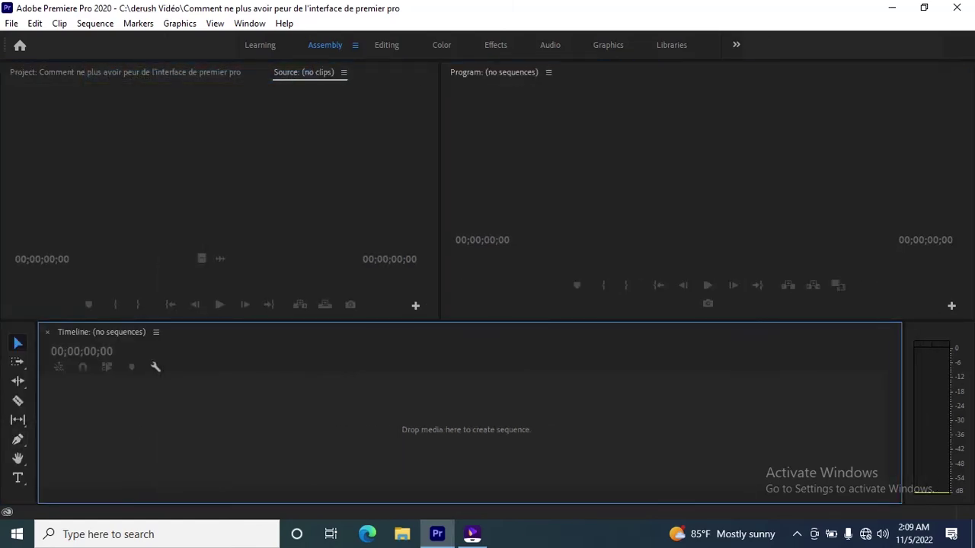
pyautogui.click(219, 190)
pyautogui.click(707, 168)
pyautogui.click(466, 457)
pyautogui.click(707, 168)
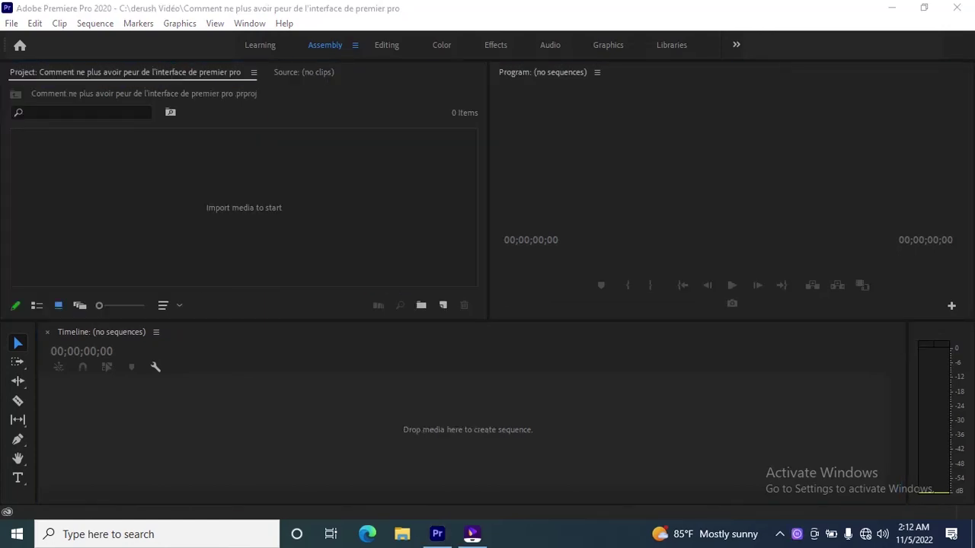
# Bring up the Source monitor in its own frame and switch focus between Program, Source and Project.
pyautogui.hotkey('shift', '2')
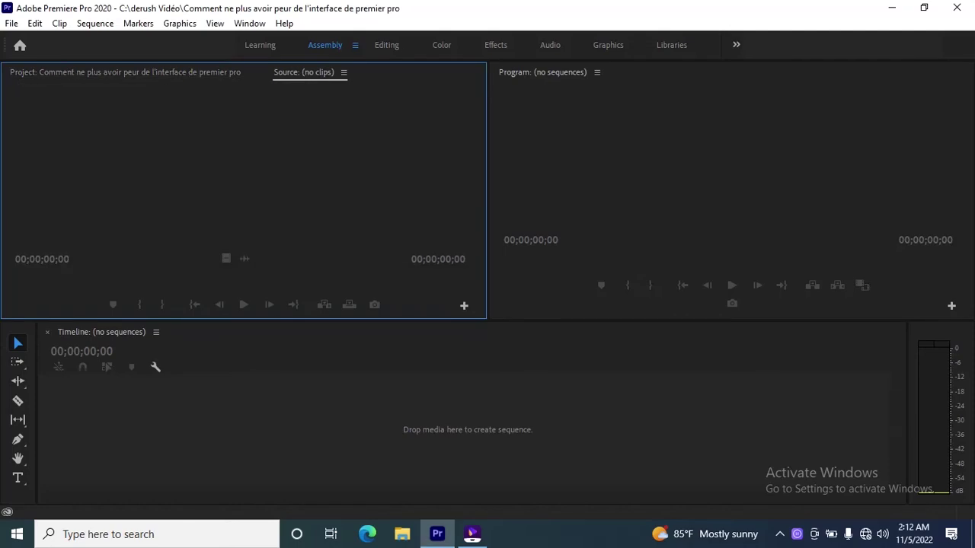
pyautogui.hotkey('shift', '4')
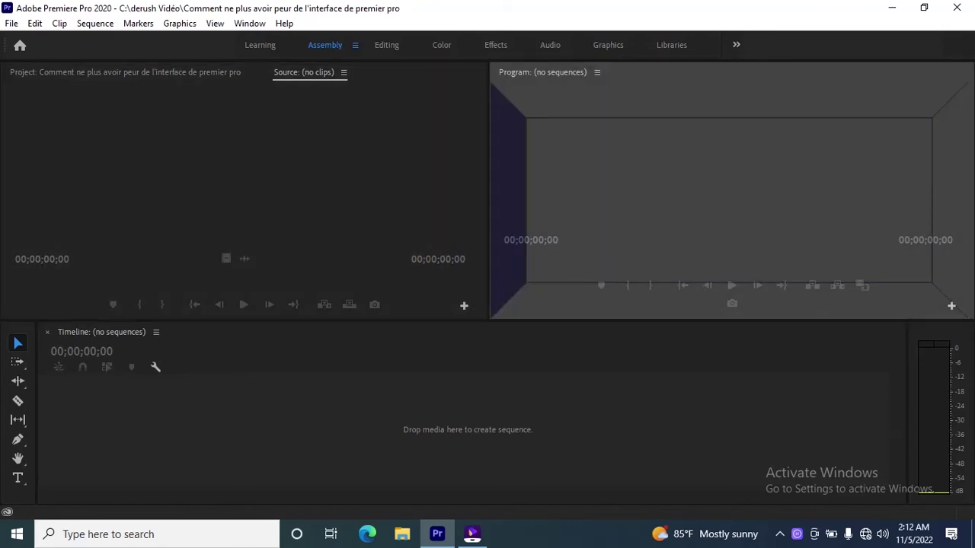
pyautogui.hotkey('shift', '2')
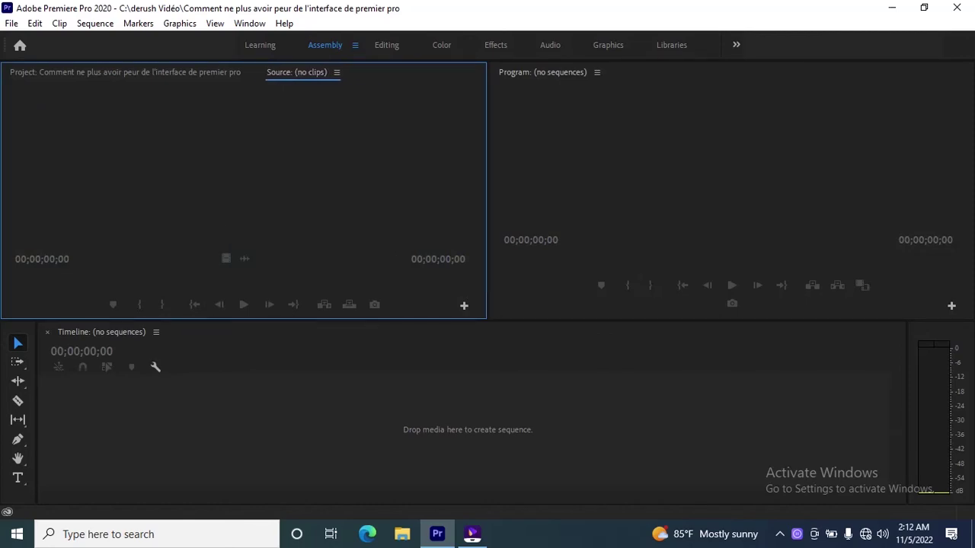
pyautogui.hotkey('shift', '4')
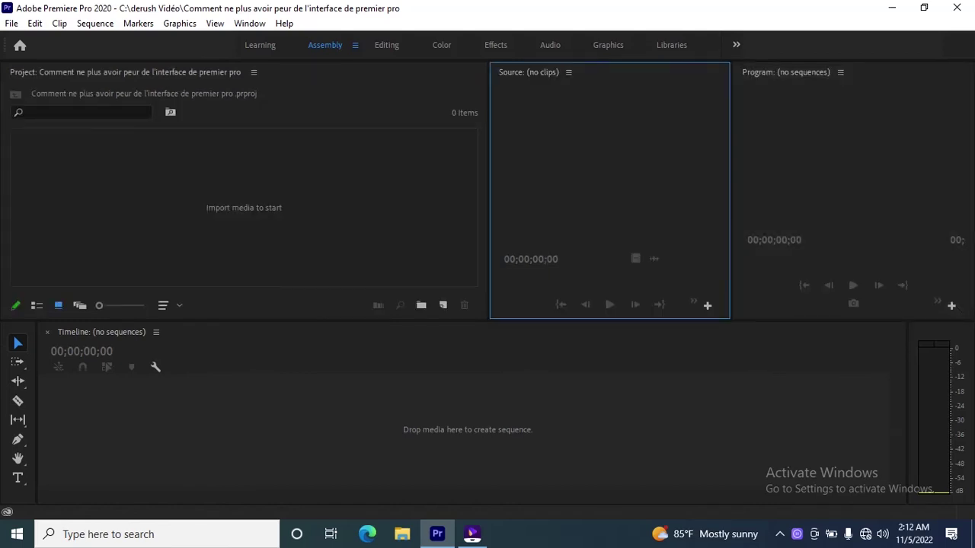
pyautogui.hotkey('shift', '1')
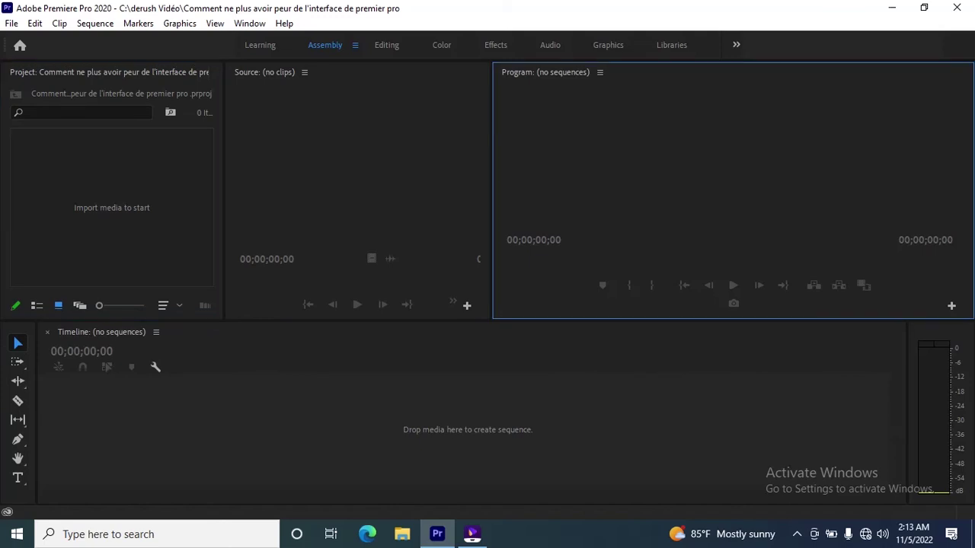
pyautogui.hotkey('shift', '2')
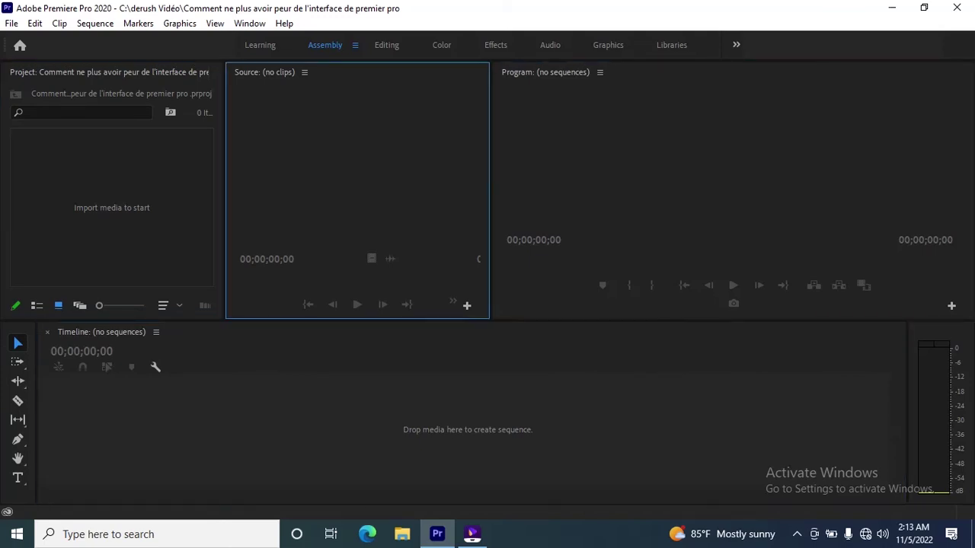
pyautogui.click(155, 366)
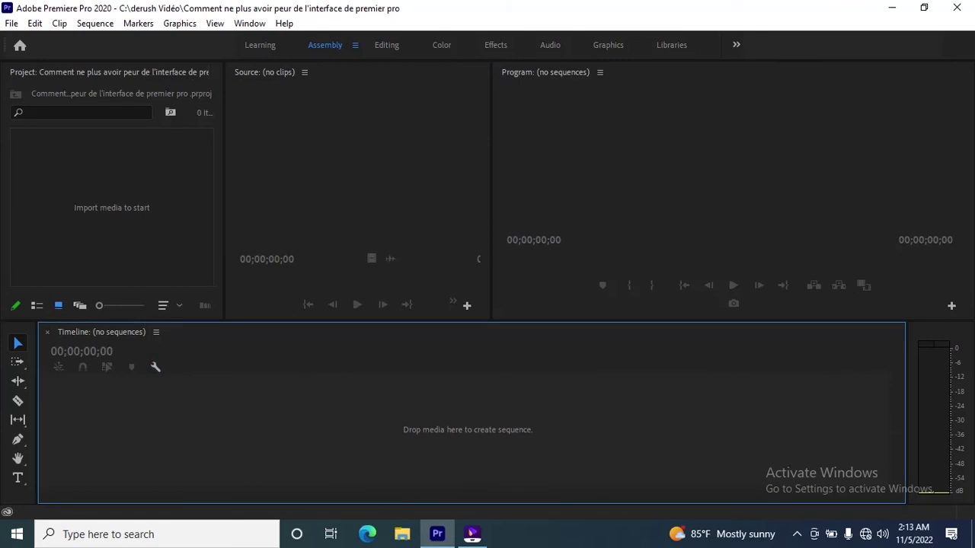
# Cycle focus across Source, Program and Project panels, then bring up the Assembly workspace menu.
pyautogui.hotkey('shift', '2')
pyautogui.hotkey('shift', '4')
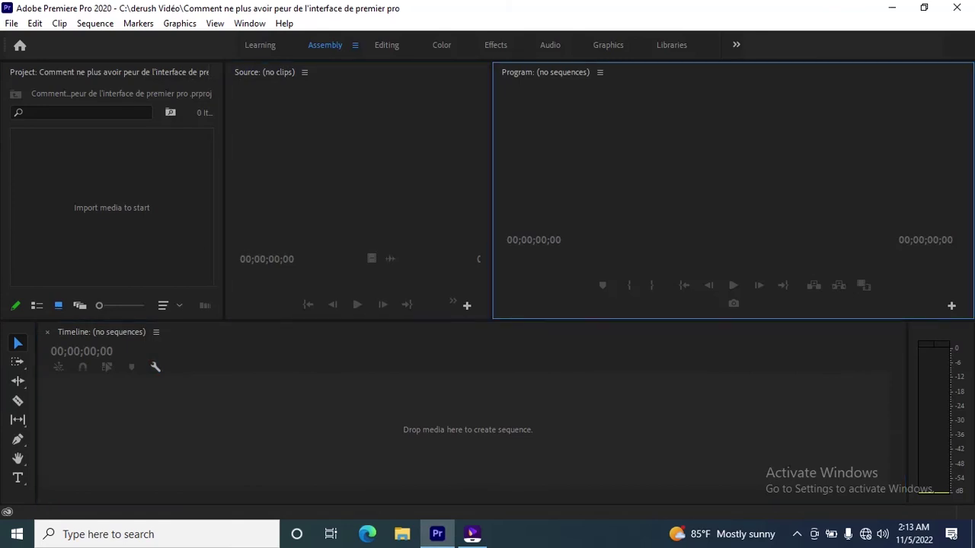
pyautogui.hotkey('shift', '1')
pyautogui.hotkey('shift', '2')
pyautogui.hotkey('shift', '4')
pyautogui.hotkey('shift', '2')
pyautogui.hotkey('shift', '1')
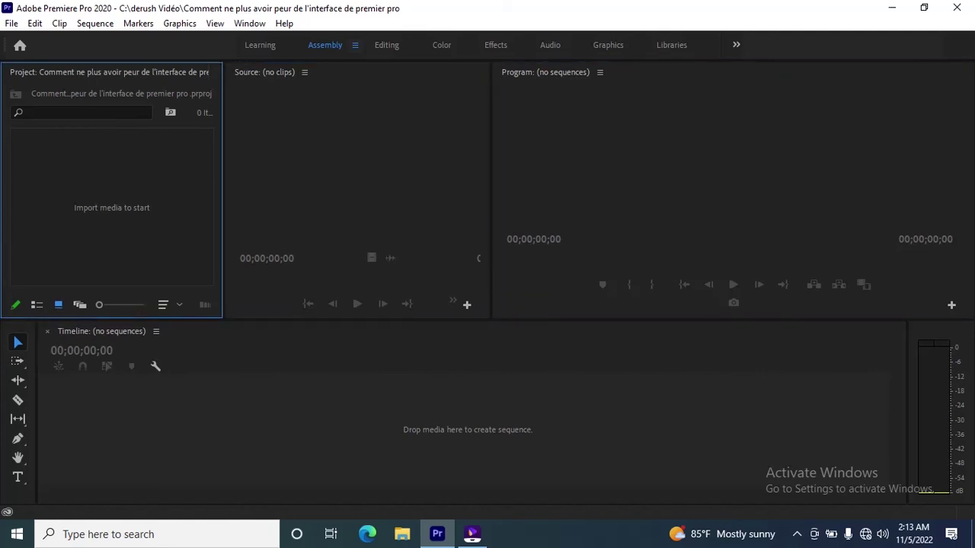
pyautogui.click(354, 45)
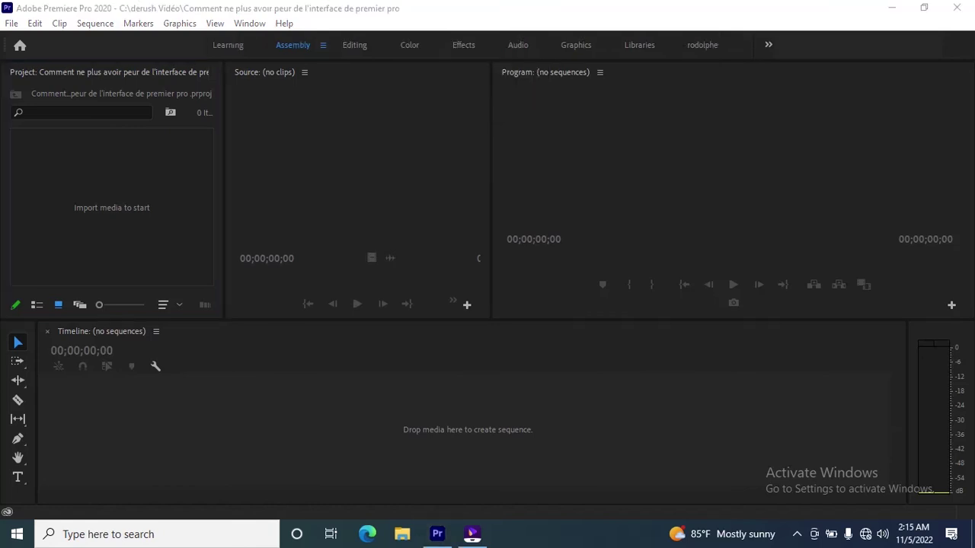
# Dismiss the workspace options and cycle focus through Project, Program, Timeline and Source panels.
pyautogui.click(323, 45)
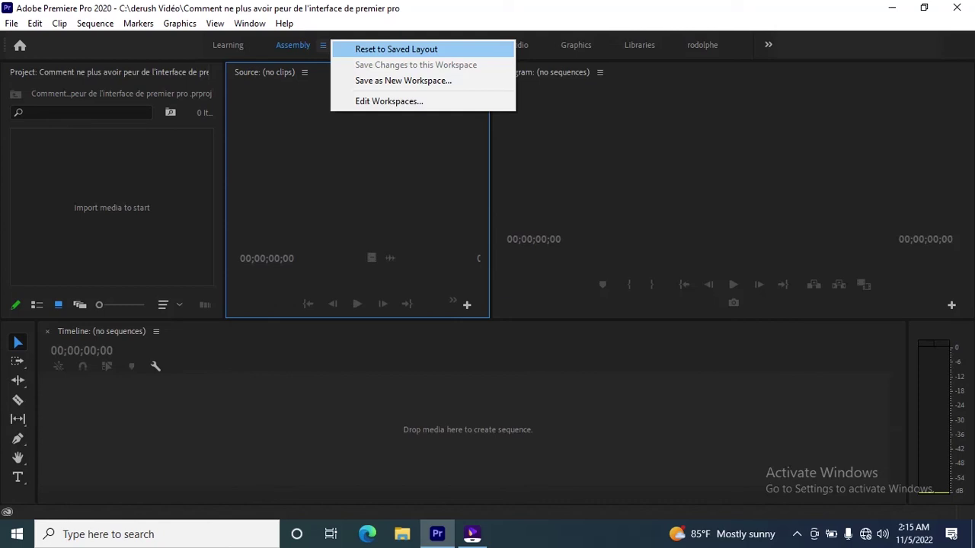
pyautogui.press('Return')
pyautogui.hotkey('shift', '1')
pyautogui.hotkey('shift', '4')
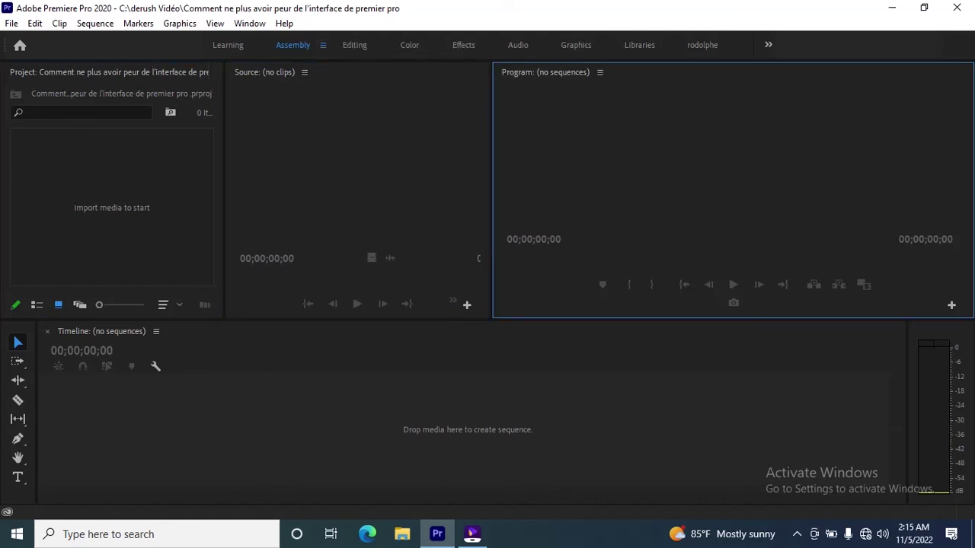
pyautogui.hotkey('shift', '3')
pyautogui.hotkey('shift', '2')
# Save the layout as a new workspace under a personal name, replacing the existing one.
pyautogui.click(323, 45)
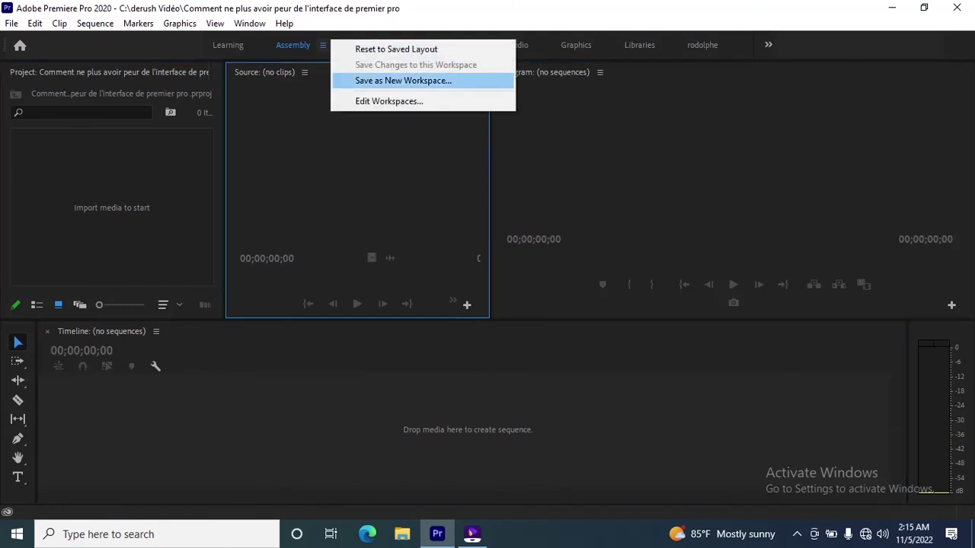
pyautogui.press('Return')
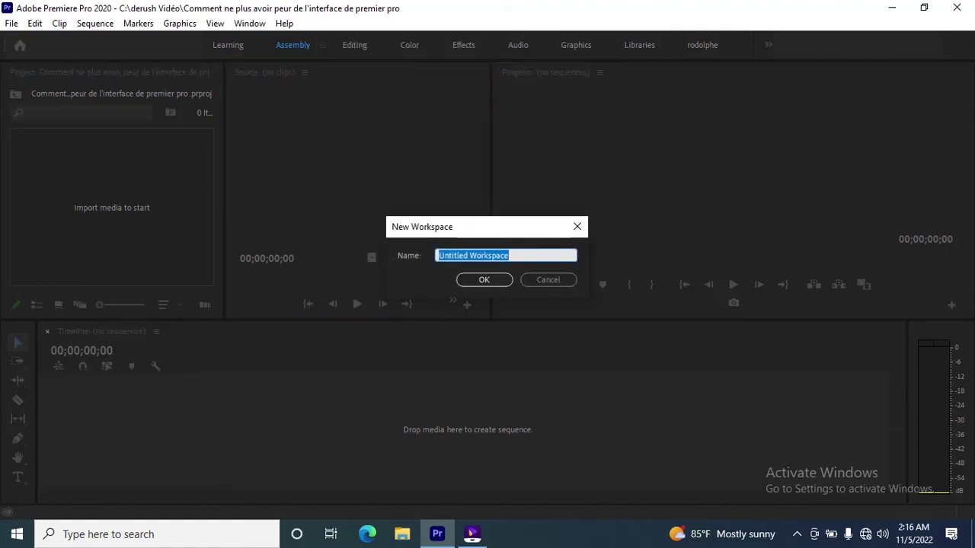
pyautogui.press('BackSpace')
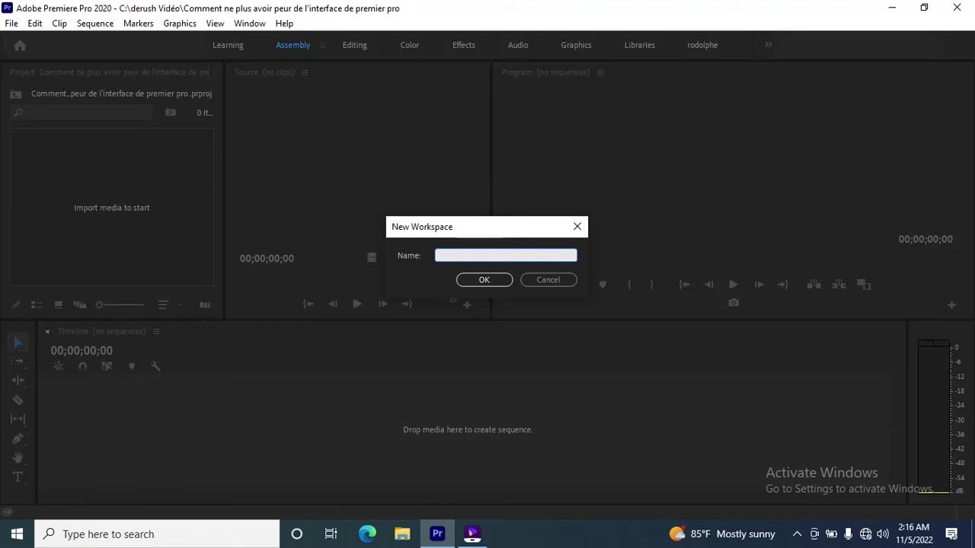
pyautogui.write('ridolphe')
pyautogui.press('Delete')
pyautogui.write('o')
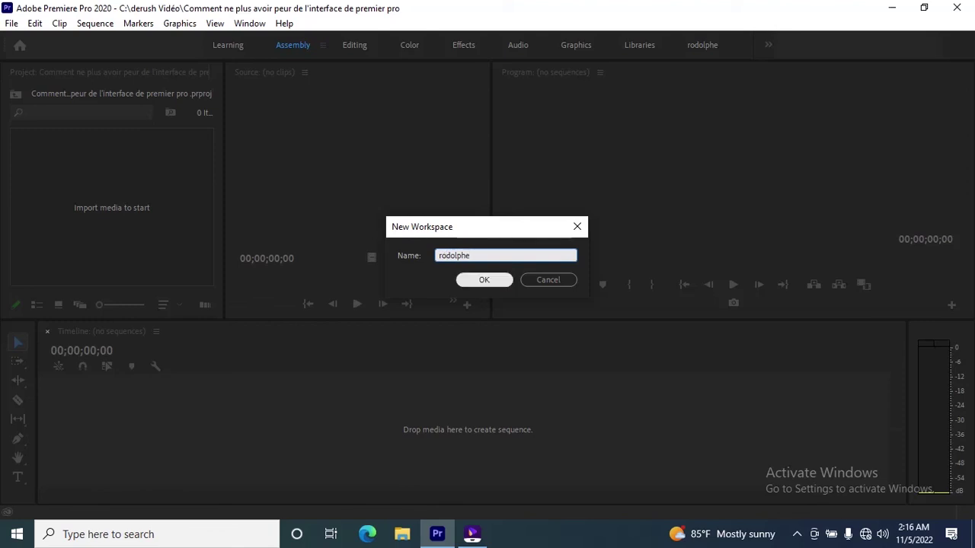
pyautogui.press('Return')
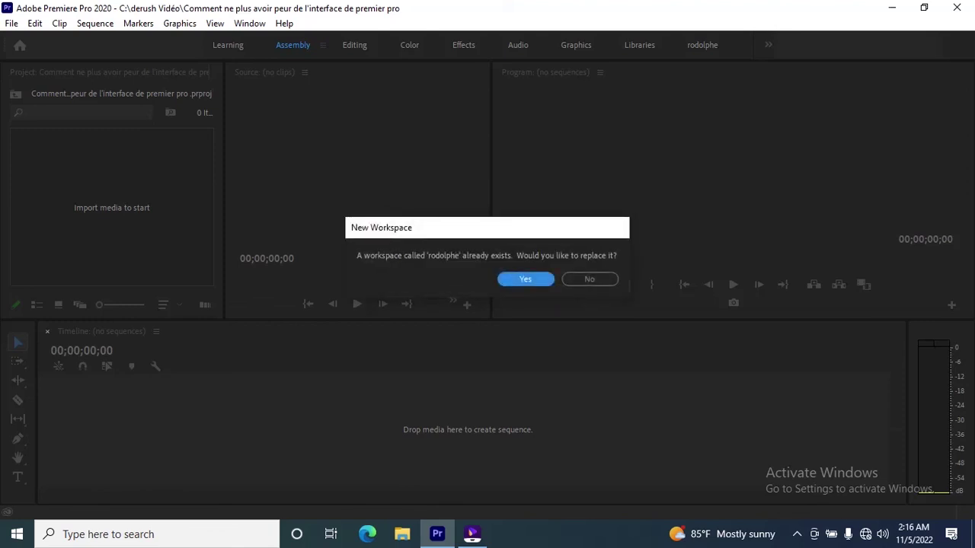
pyautogui.press('Return')
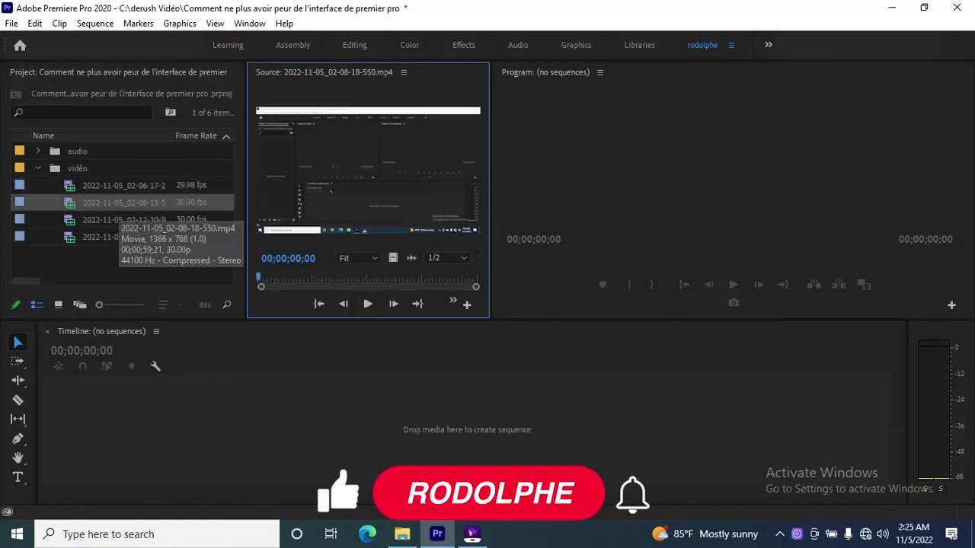
# Drag clip 2022-11-05_02-08-18-550 from Source onto the Timeline, then zoom out and heighten tracks.
pyautogui.click(124, 185)
pyautogui.click(368, 167)
pyautogui.moveTo(367, 168); pyautogui.dragTo(467, 429)
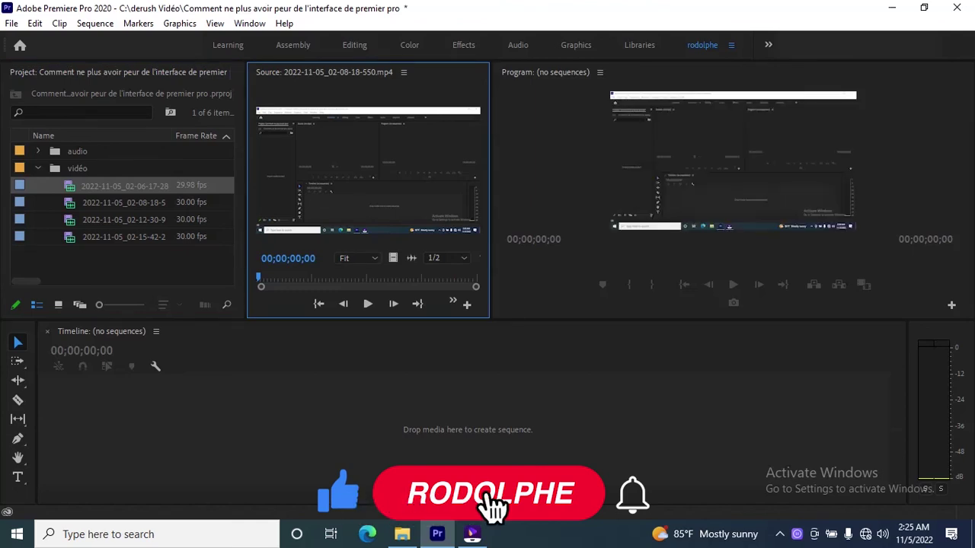
pyautogui.press('-')
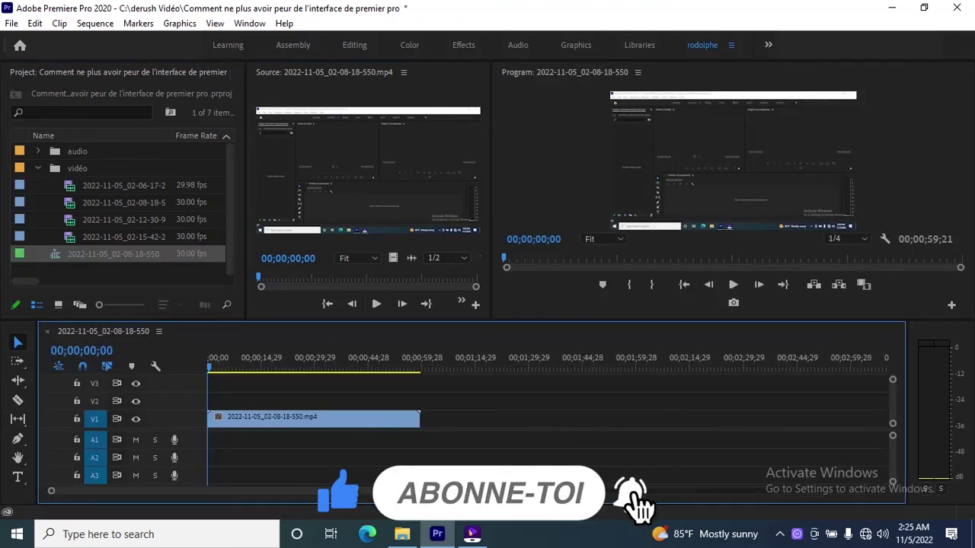
pyautogui.press('-')
pyautogui.hotkey('ctrl', '=')
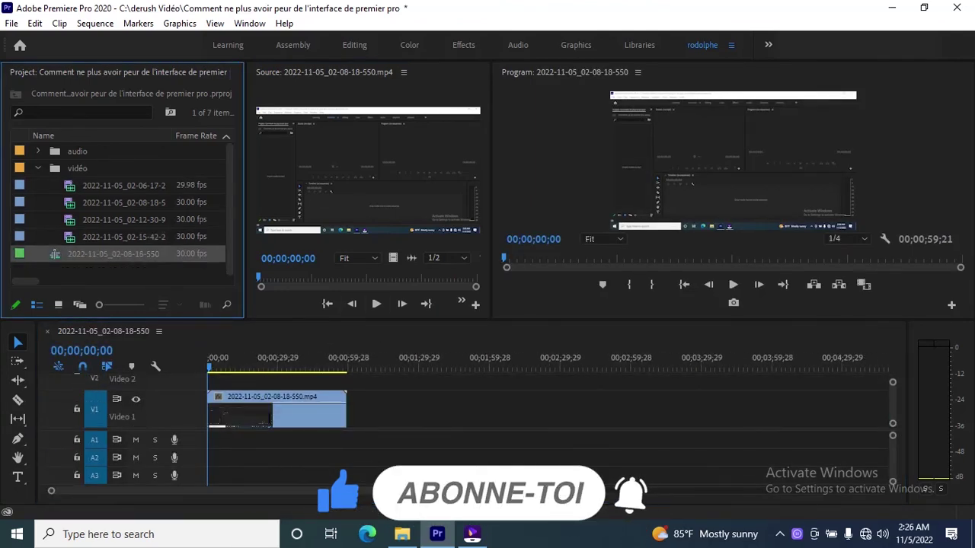